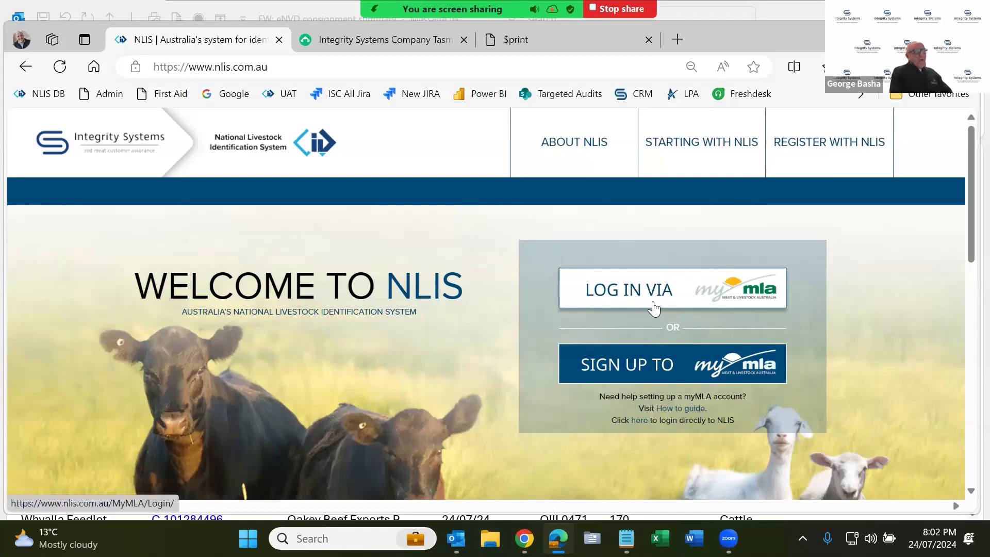
# - Log in via myMLA from nlis.com.au with the autofilled email and the account password
pyautogui.click(680, 299)
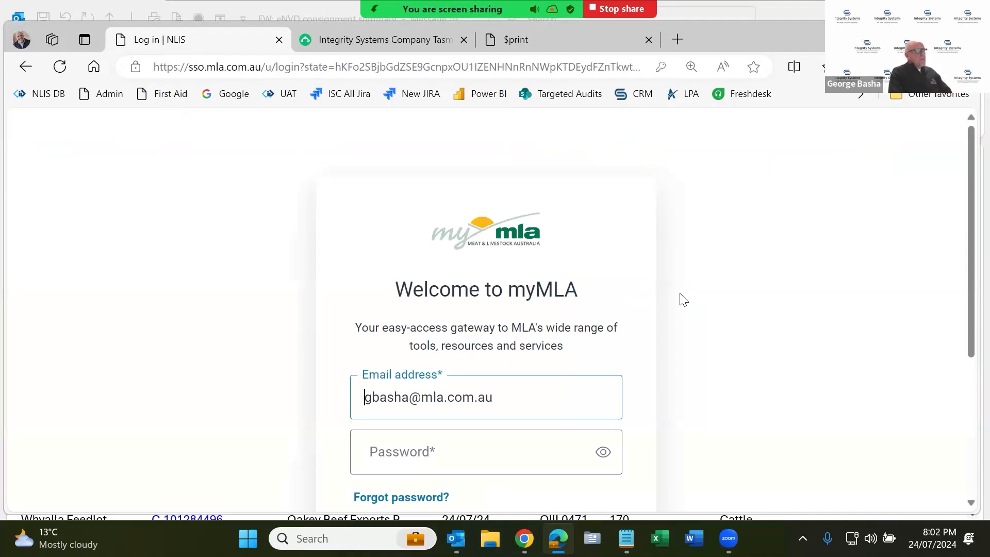
pyautogui.scroll(-2, 680, 299)
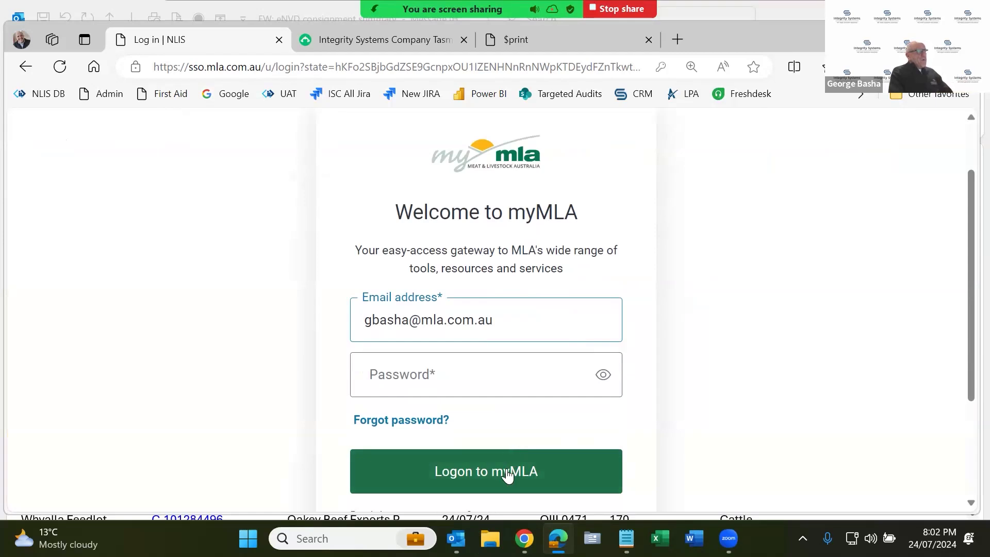
pyautogui.click(508, 474)
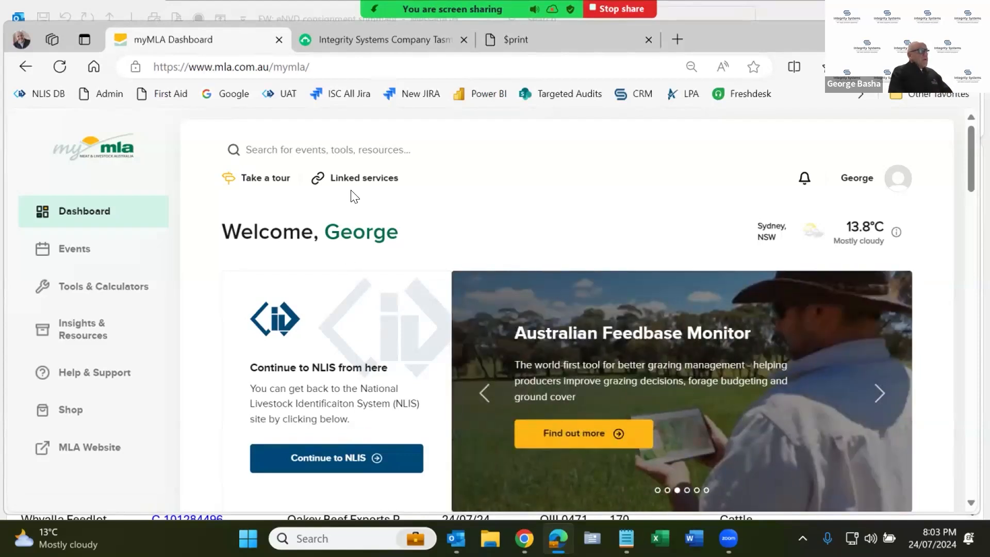
pyautogui.click(349, 186)
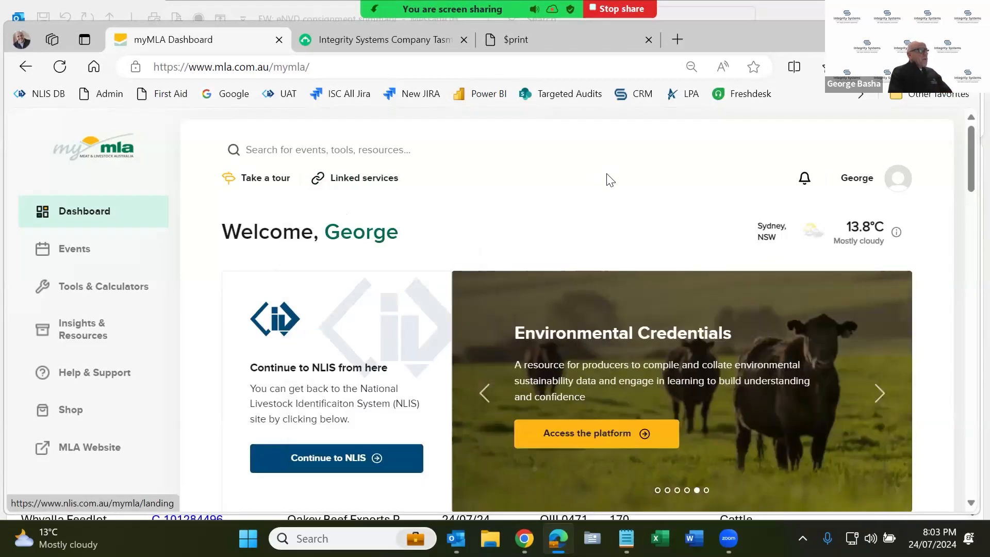
# - Continue from the myMLA dashboard to the NLIS Account Selection page
pyautogui.click(343, 464)
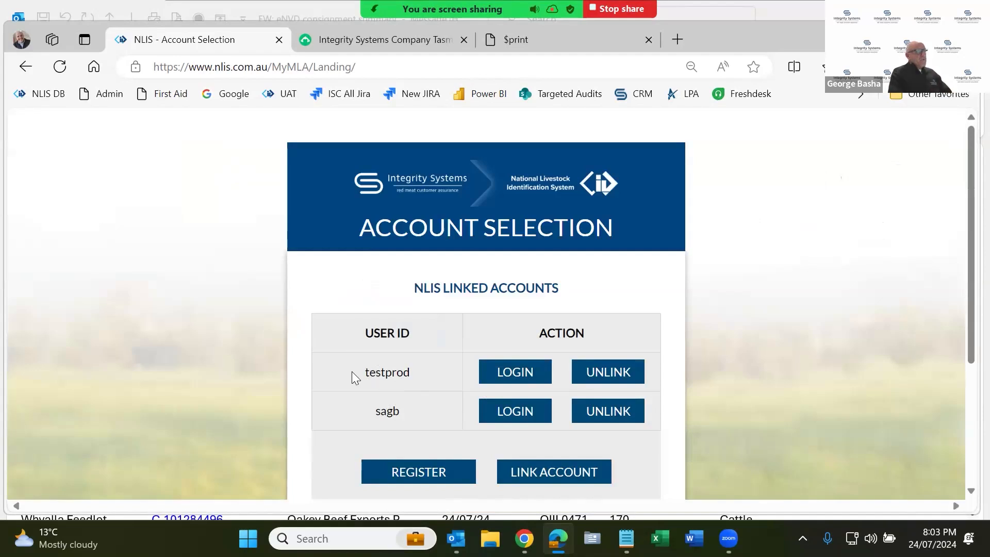
# - Log in to the first NLIS account, browse the Help Tools guides, then return to Producer home
pyautogui.click(520, 372)
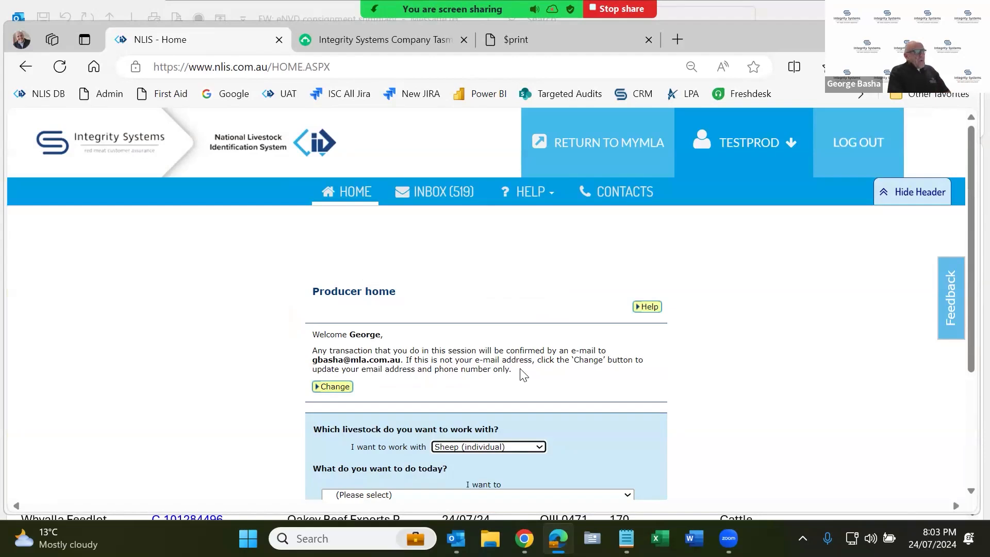
pyautogui.click(533, 191)
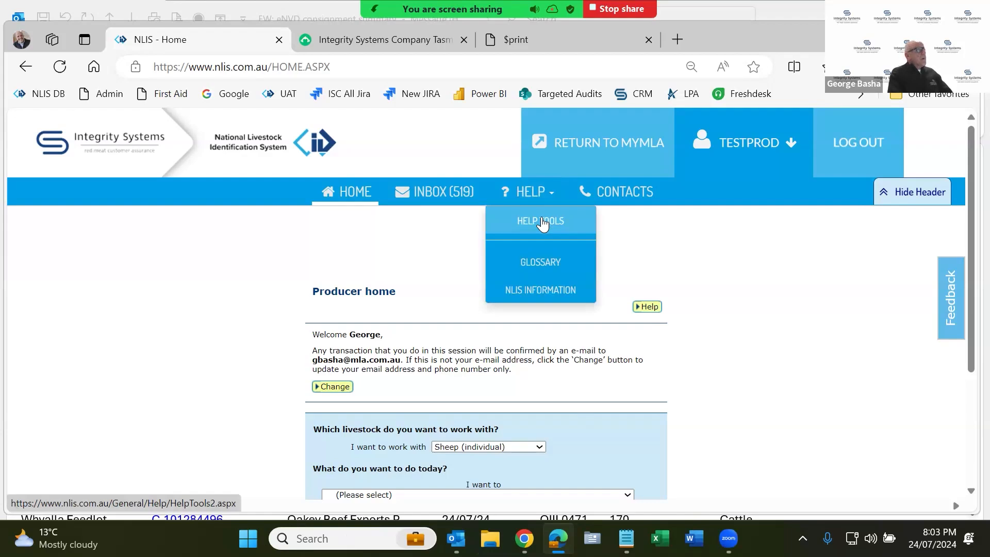
pyautogui.click(542, 222)
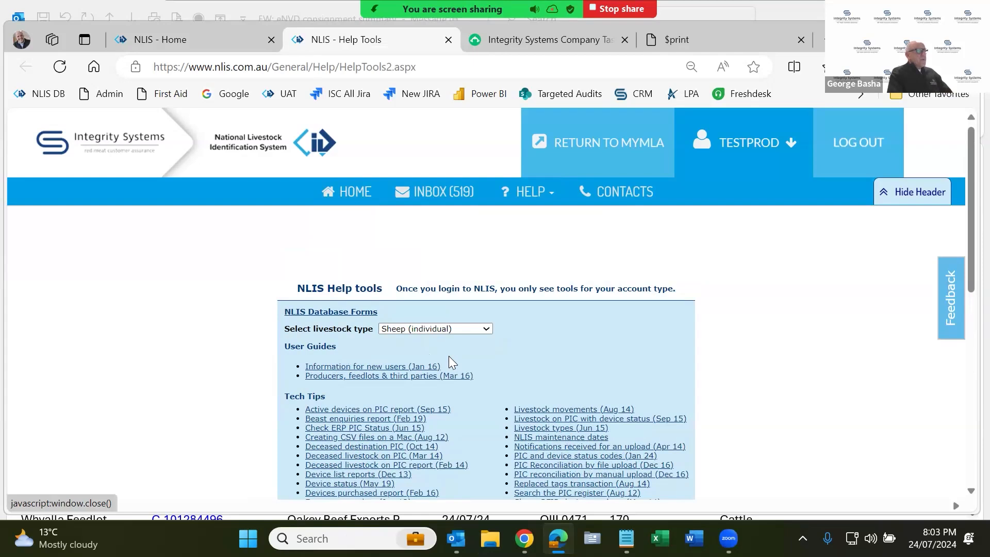
pyautogui.scroll(-3, 447, 361)
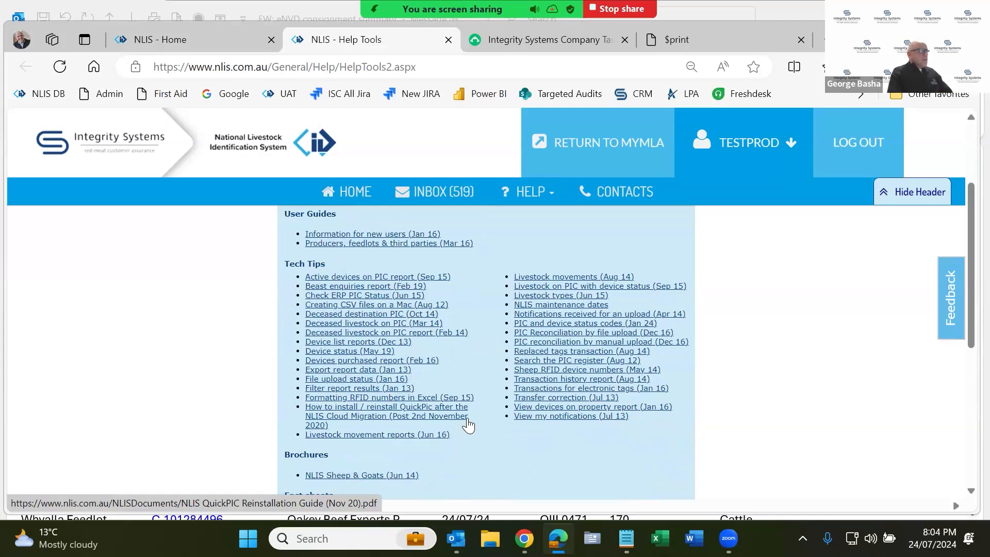
pyautogui.scroll(3, 468, 424)
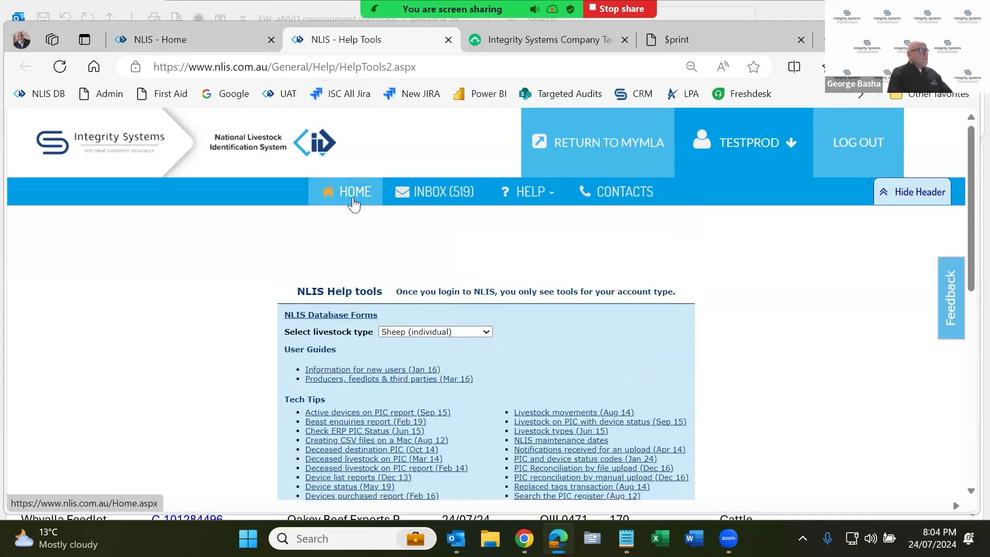
pyautogui.click(353, 201)
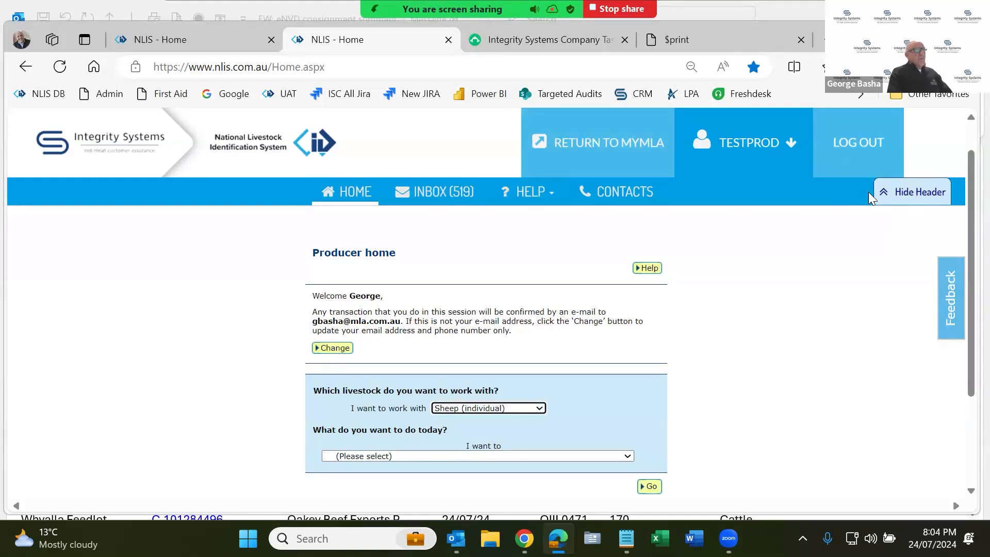
# - Hide the site header and remove South American Camelids from my livestock types
pyautogui.click(900, 193)
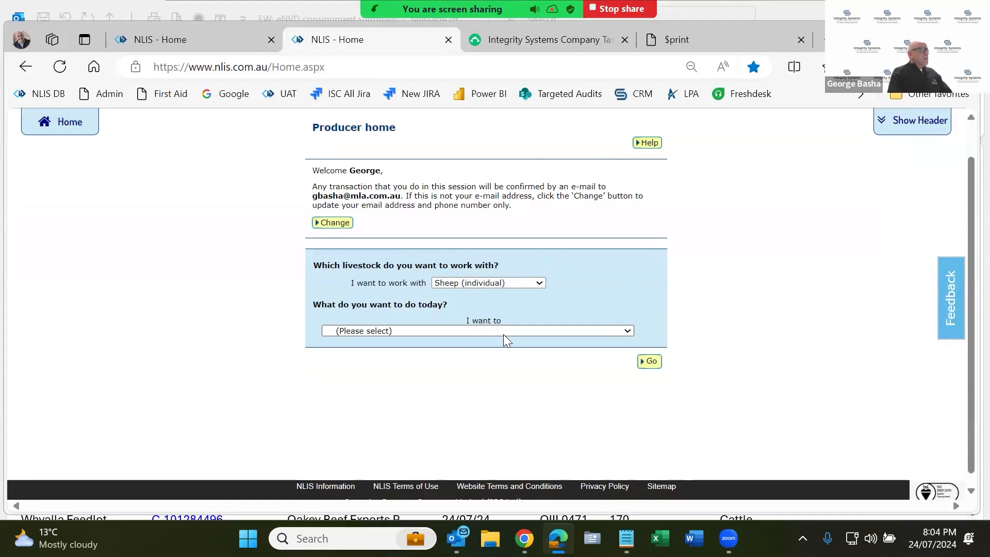
pyautogui.click(503, 281)
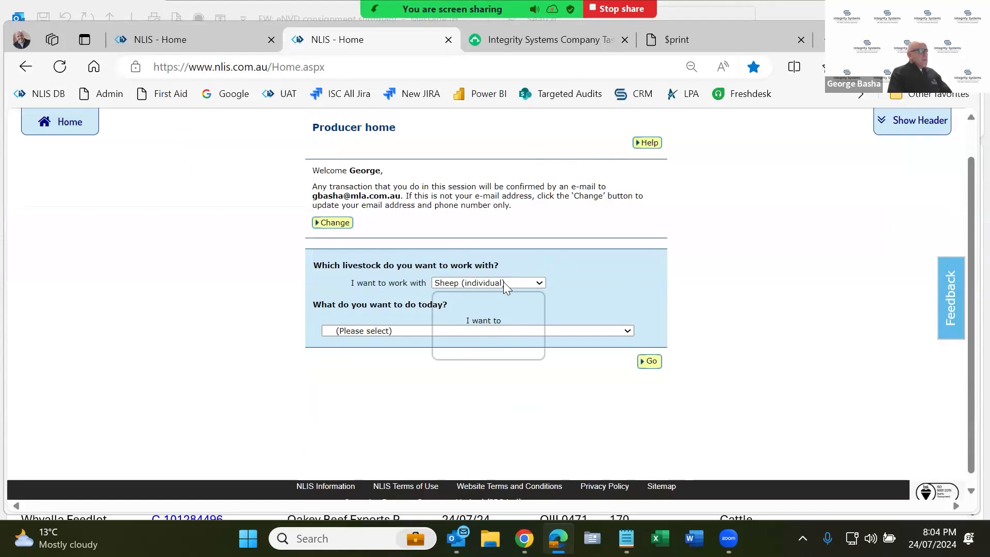
pyautogui.click(510, 324)
pyautogui.click(510, 332)
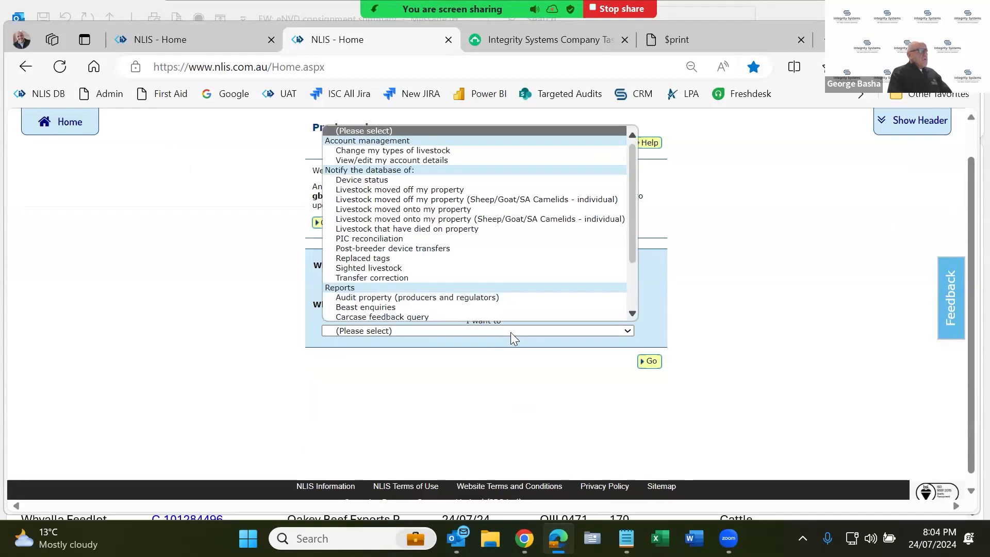
pyautogui.click(452, 150)
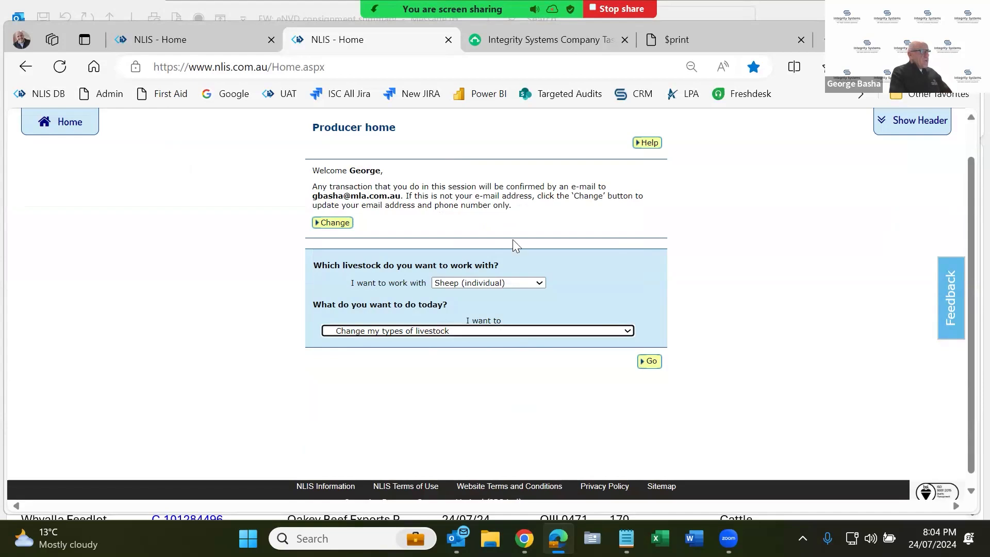
pyautogui.click(648, 361)
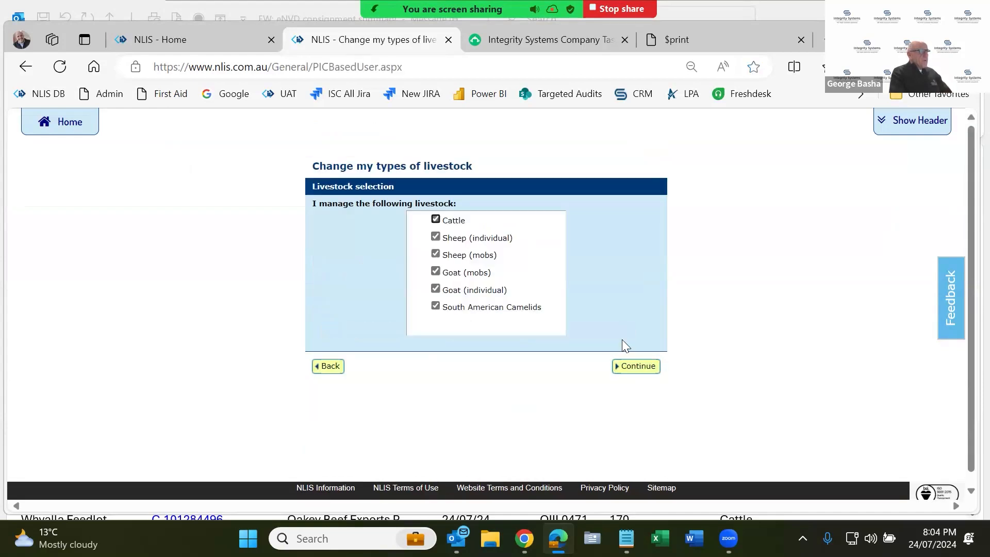
pyautogui.click(435, 306)
pyautogui.click(638, 367)
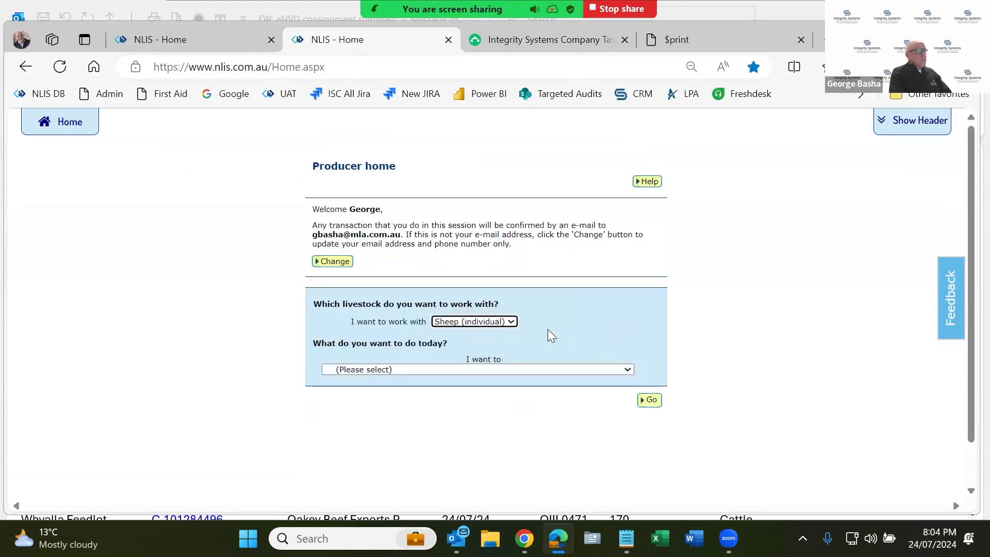
# - Check the remaining livestock types, keeping Sheep (individual) selected on Producer home
pyautogui.click(502, 324)
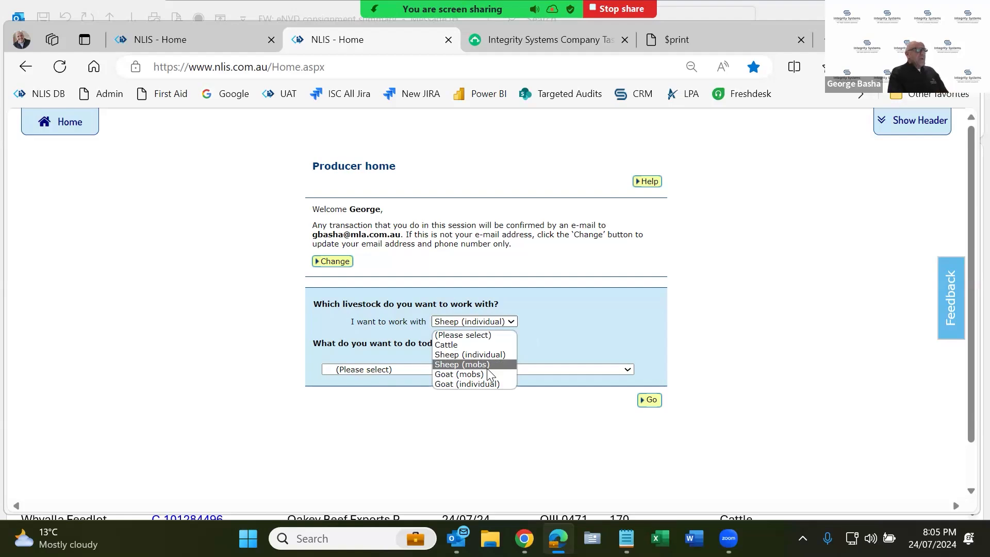
pyautogui.click(332, 429)
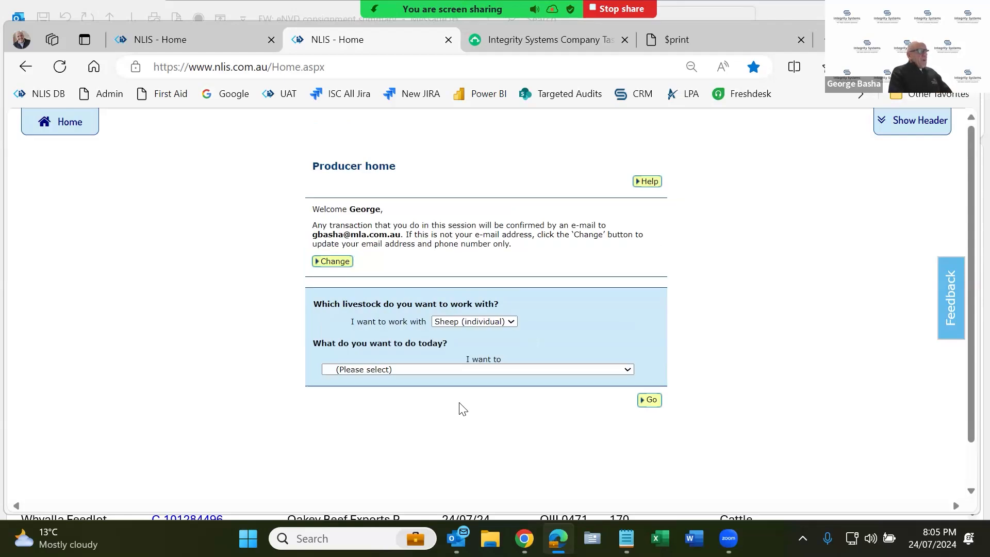
pyautogui.scroll(-1, 472, 345)
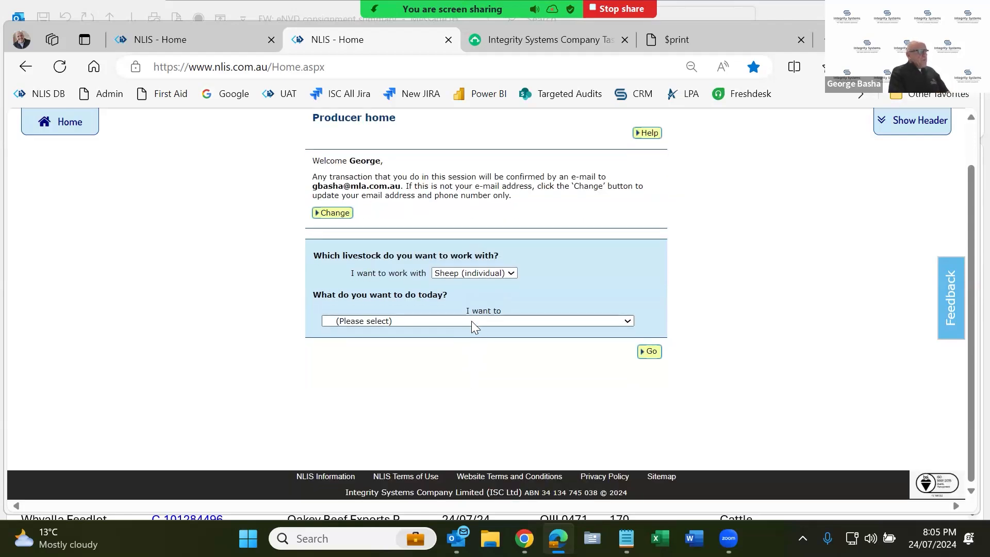
pyautogui.click(520, 320)
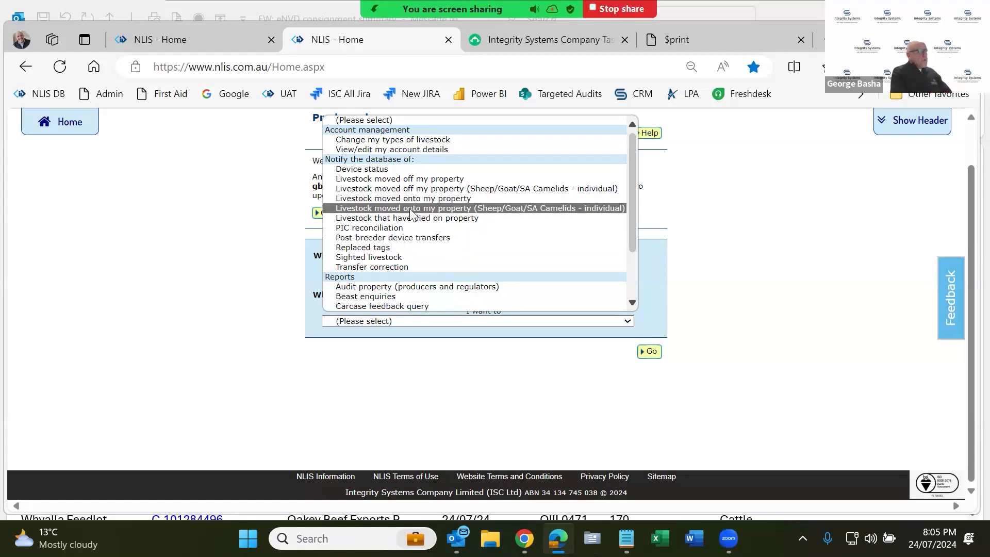
# - Start the 'Livestock moved onto my property (Sheep/Goat/SA Camelids - individual)' task
pyautogui.click(380, 208)
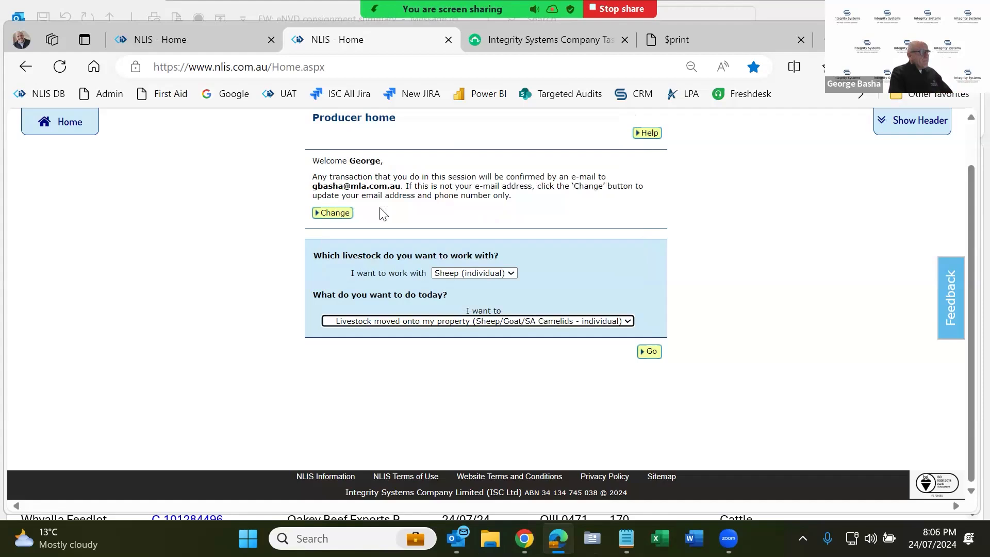
pyautogui.click(650, 353)
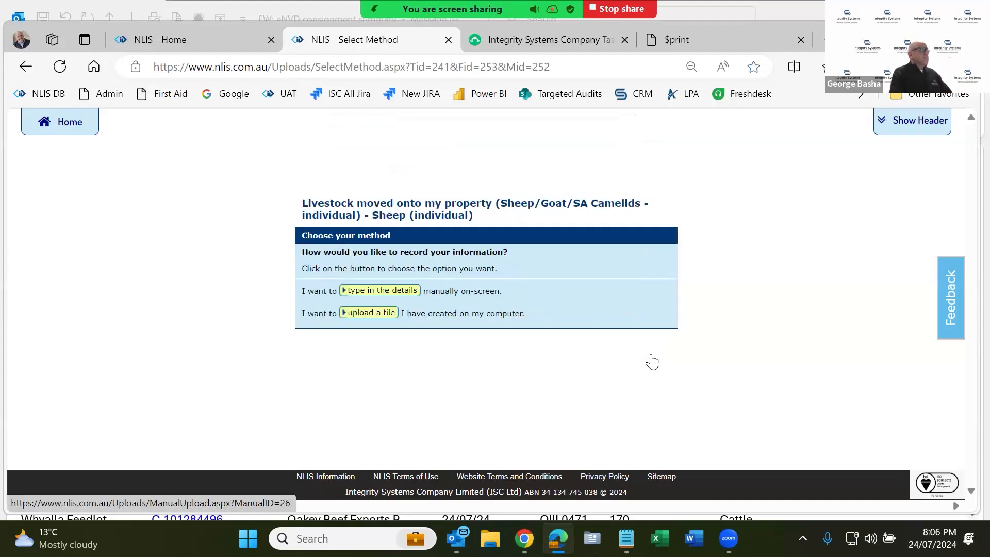
pyautogui.click(393, 291)
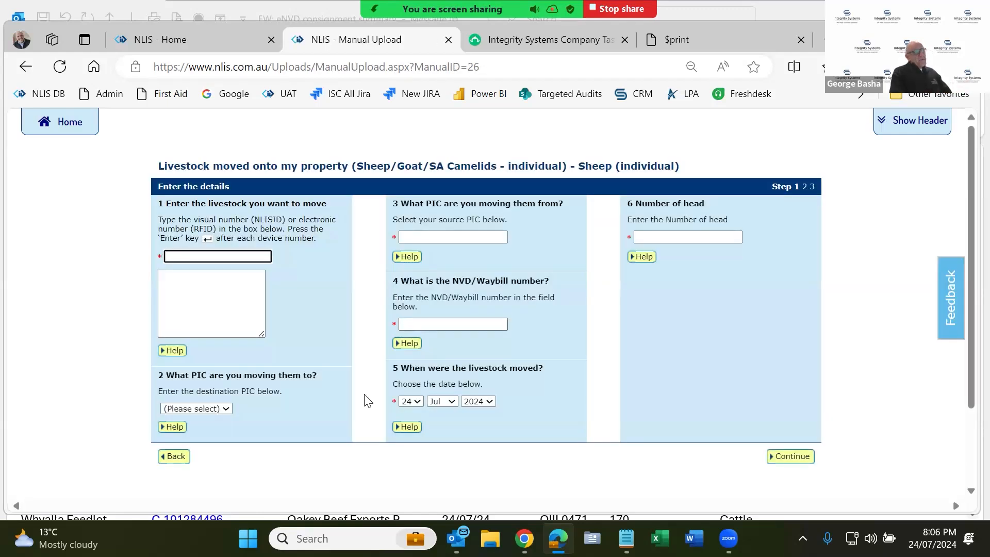
pyautogui.click(234, 296)
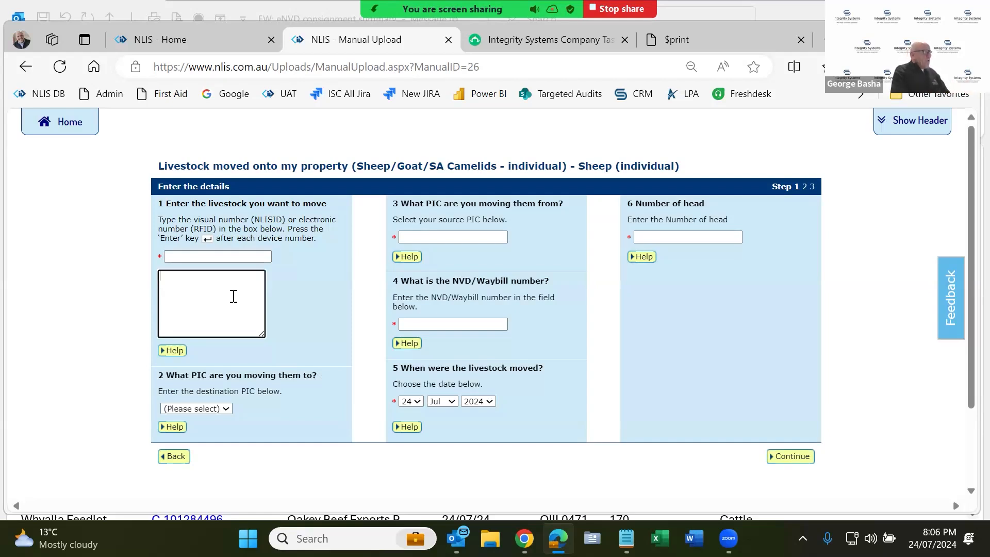
pyautogui.hotkey('ctrl', 'v')
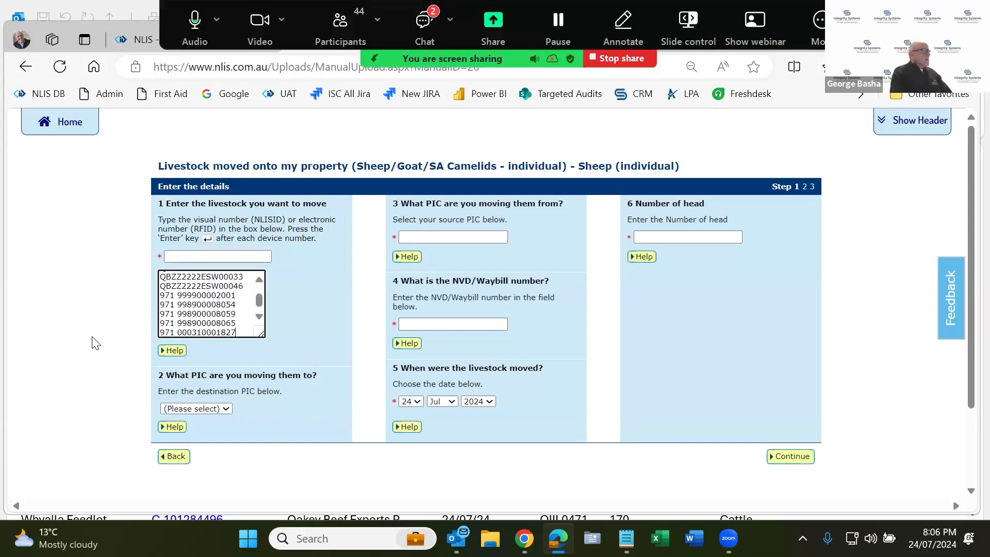
pyautogui.scroll(2, 199, 291)
pyautogui.click(173, 279)
pyautogui.doubleClick(173, 278)
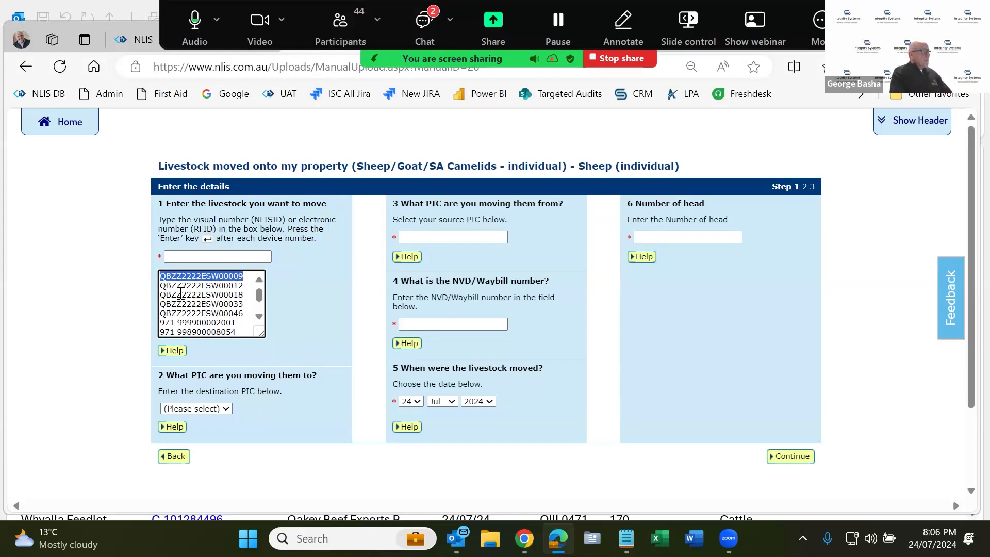
pyautogui.scroll(-2, 227, 307)
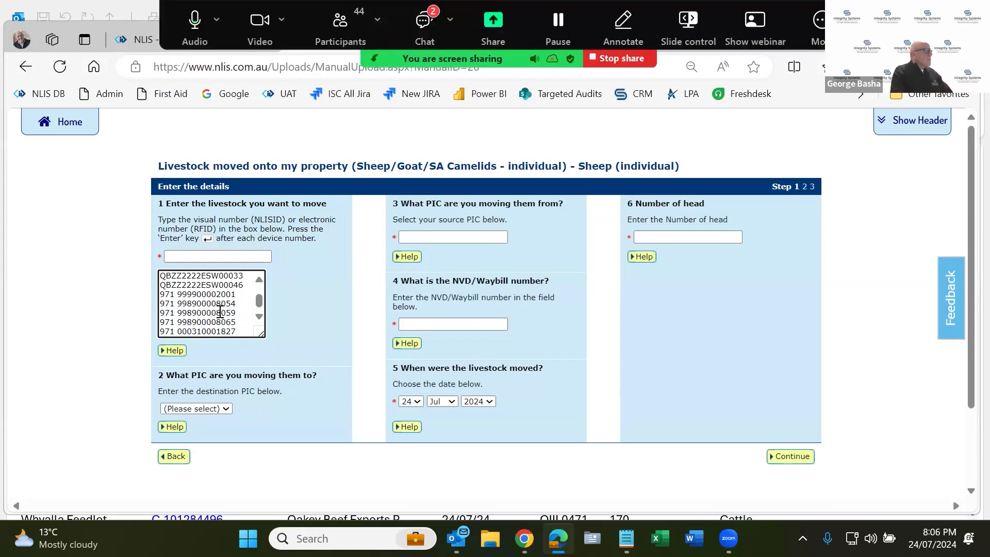
pyautogui.scroll(2, 220, 312)
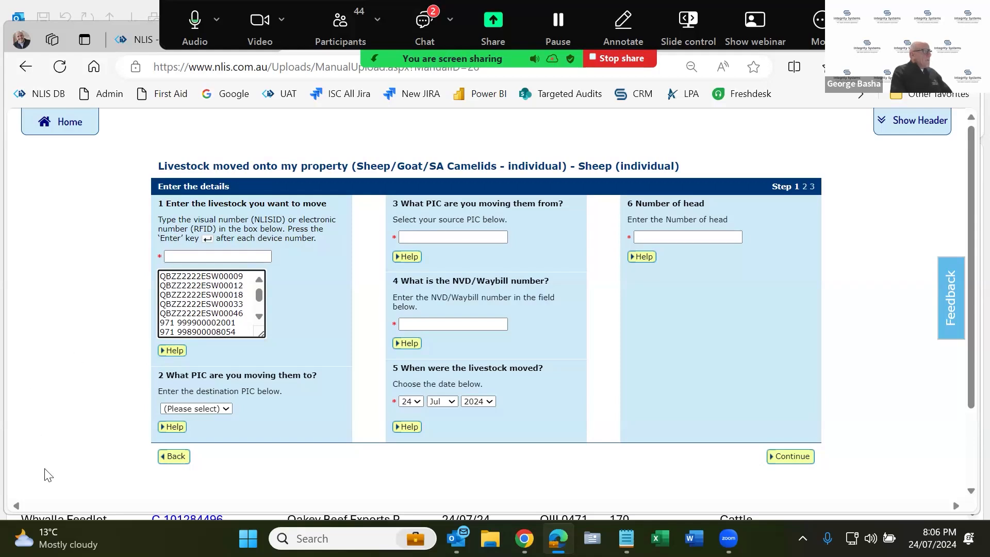
# - Set destination PIC qdzz3333 and source PIC qbzz2222
pyautogui.click(222, 407)
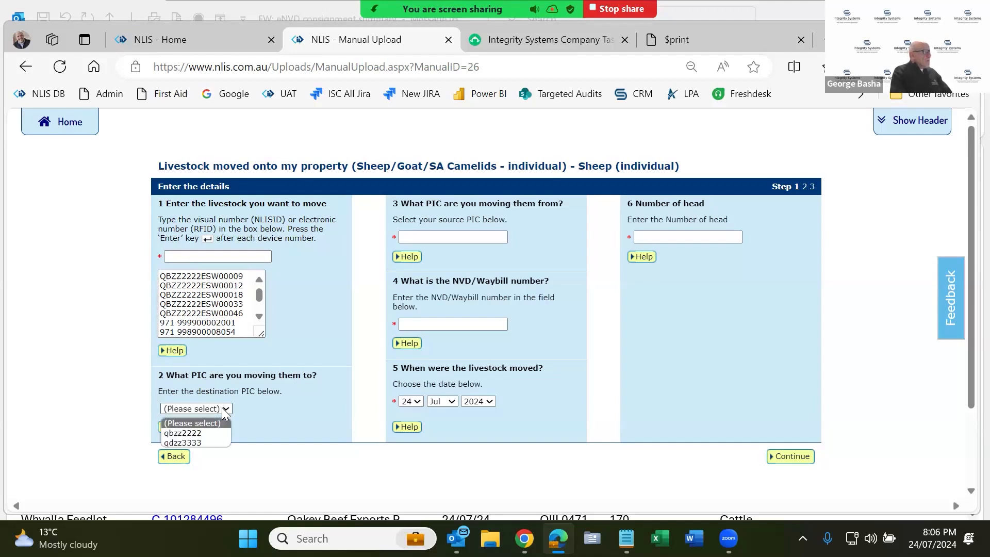
pyautogui.click(204, 443)
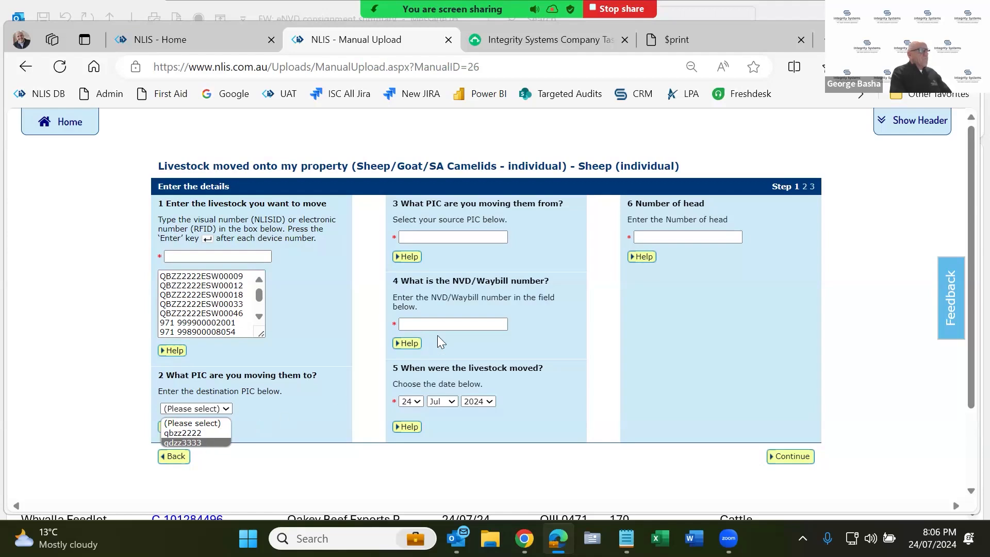
pyautogui.click(446, 236)
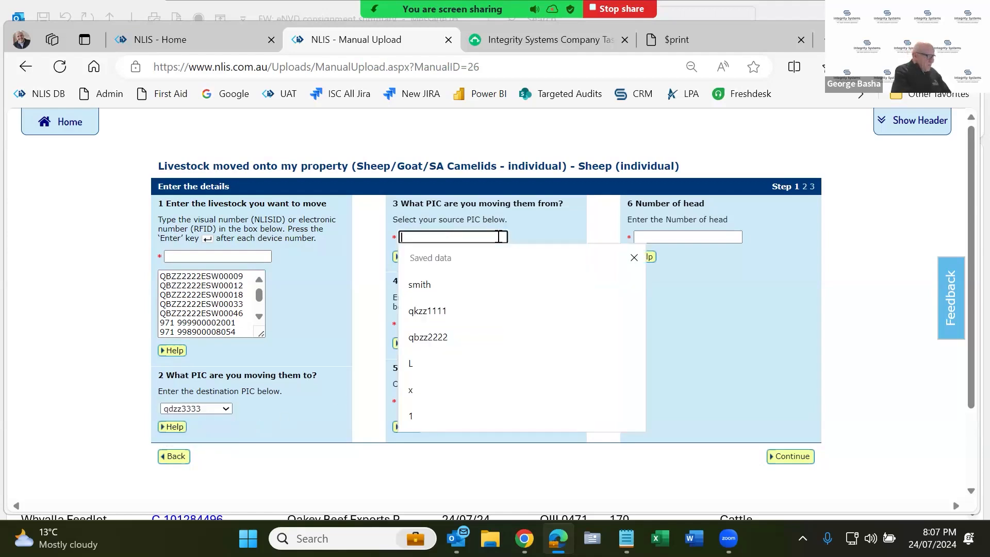
pyautogui.write('qbzz2222')
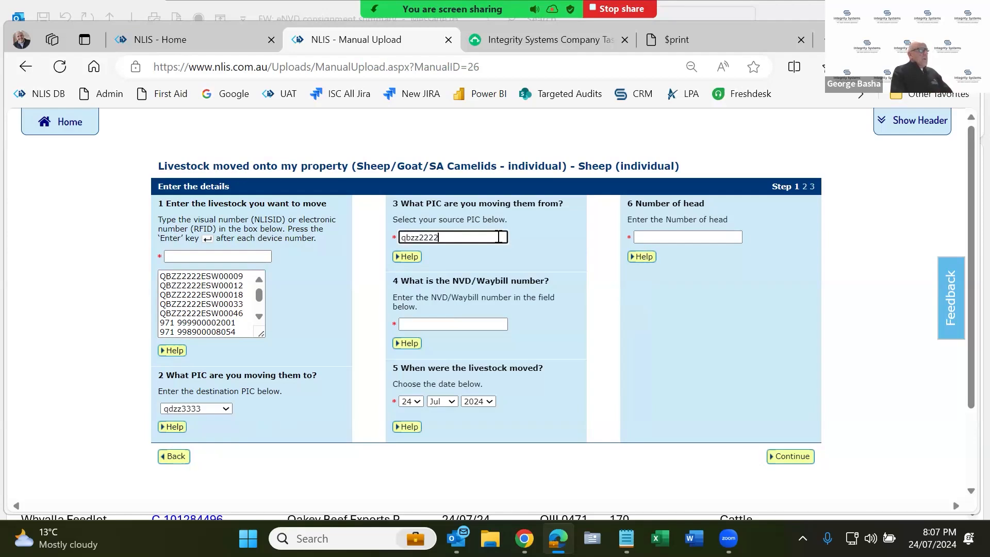
# - Enter NVD/Waybill 32132121 and set the number of head to 20
pyautogui.click(471, 328)
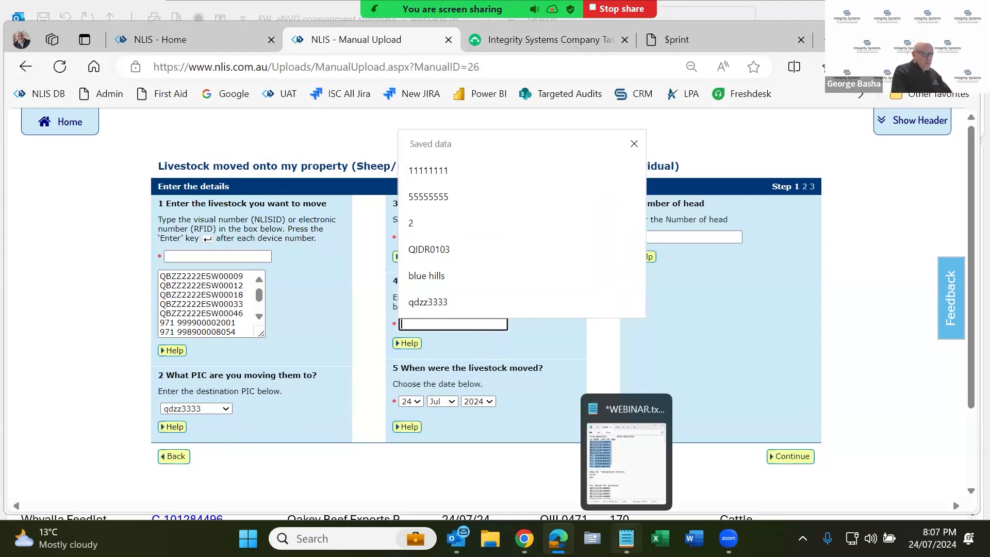
pyautogui.write('3')
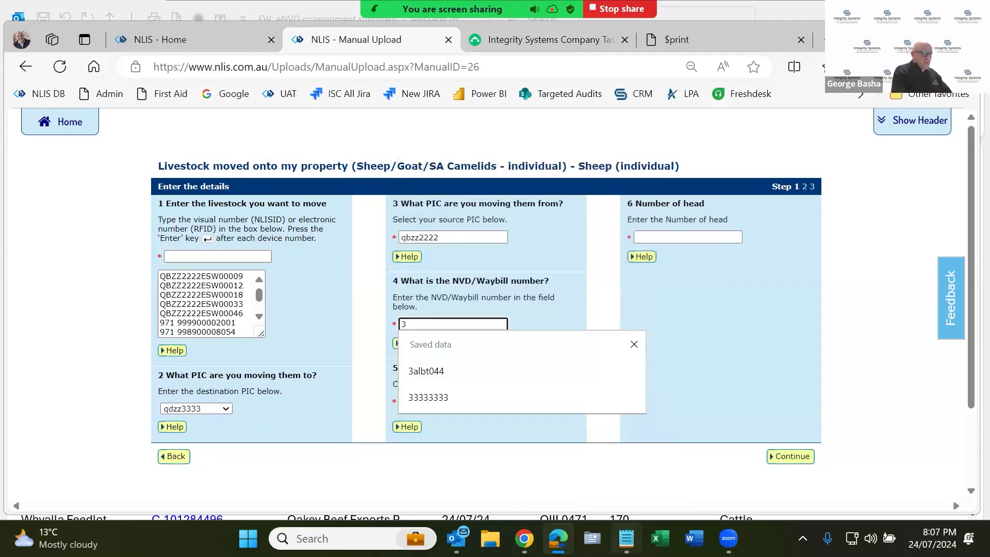
pyautogui.write('21321')
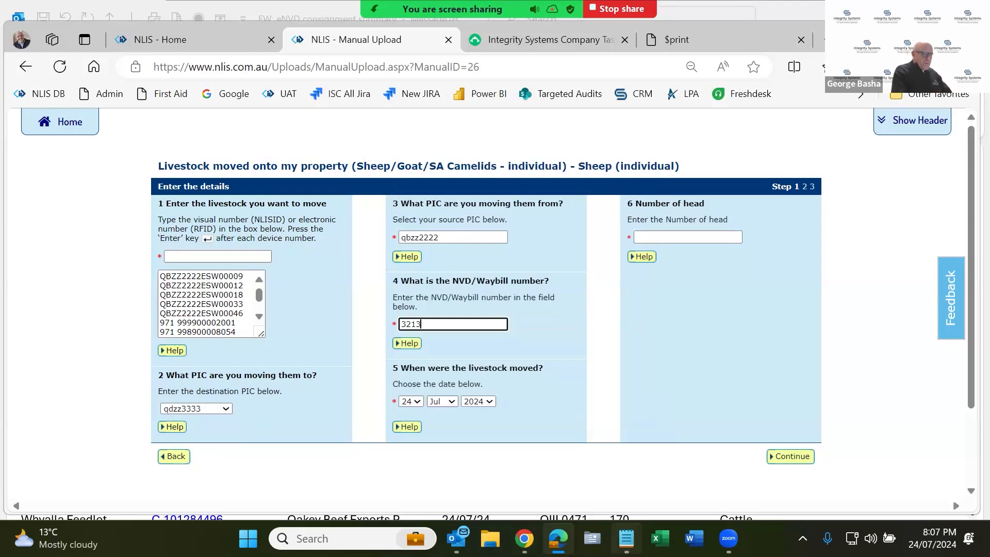
pyautogui.write('21')
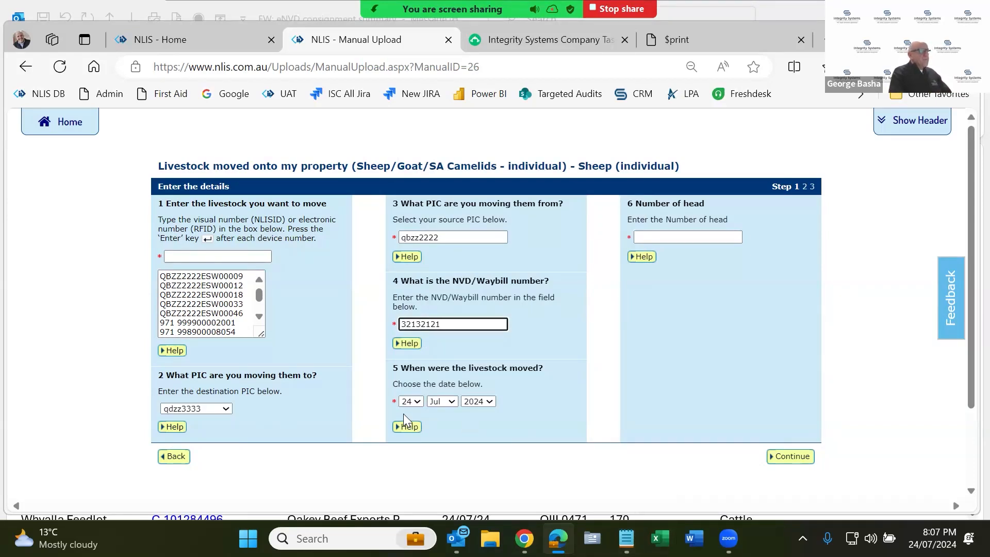
pyautogui.click(651, 238)
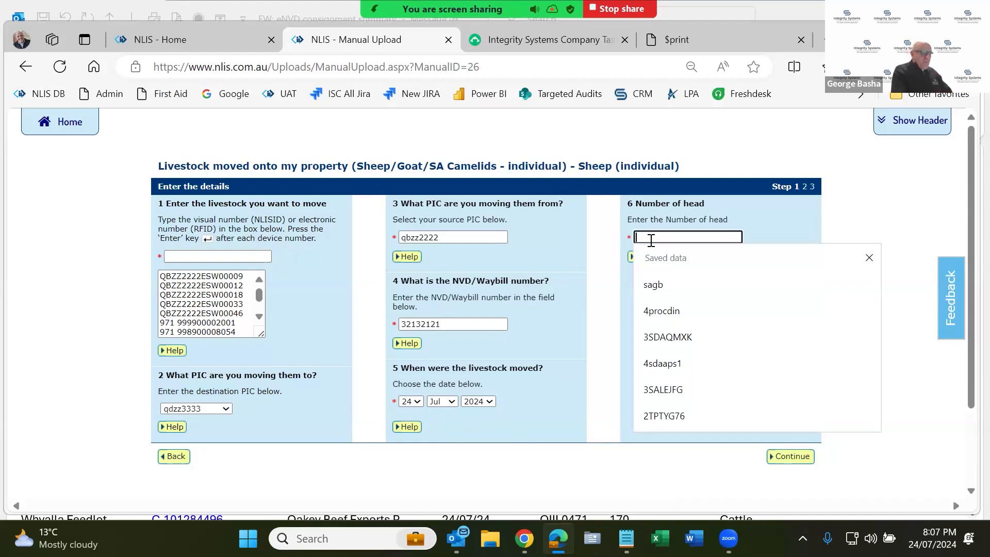
pyautogui.write('10')
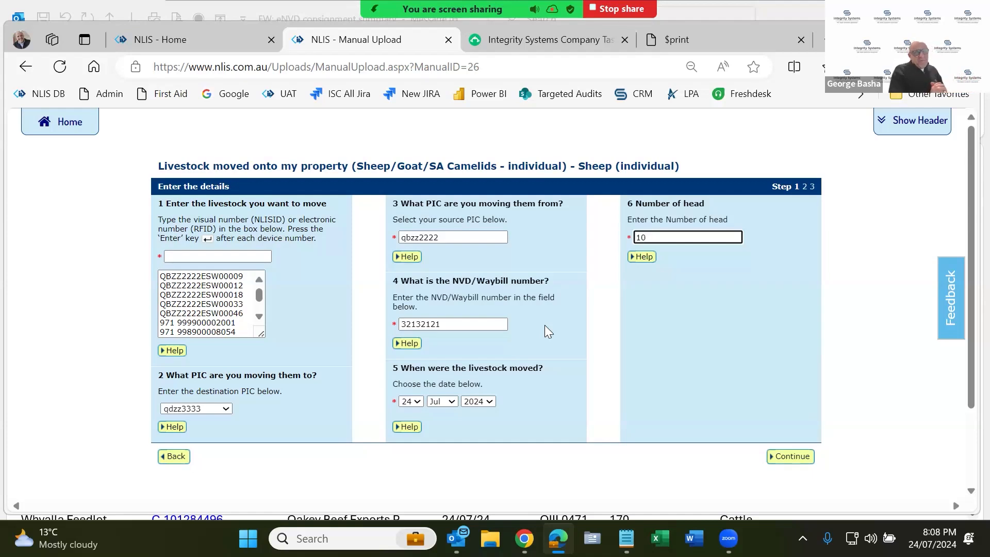
pyautogui.press('BackSpace')
pyautogui.press('BackSpace')
pyautogui.write('2')
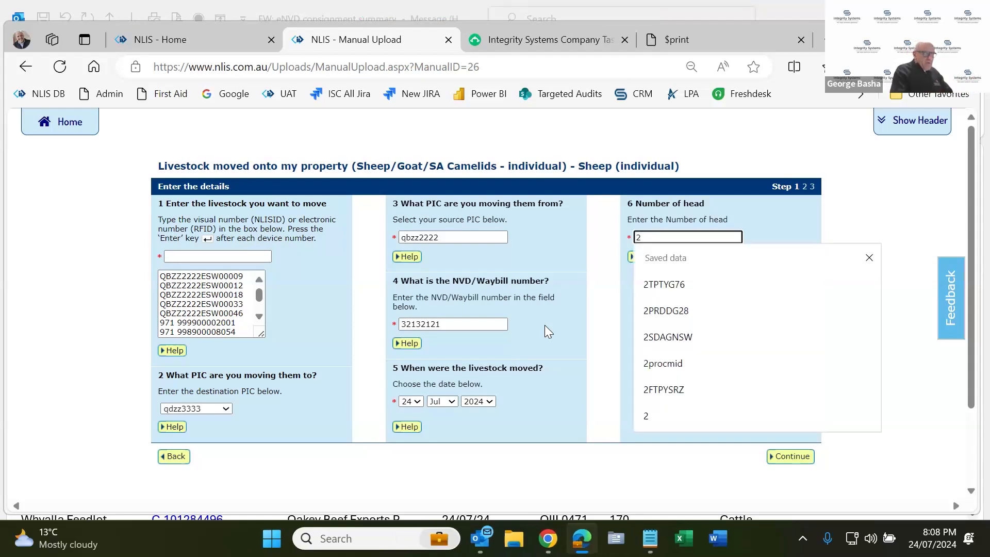
pyautogui.write('0')
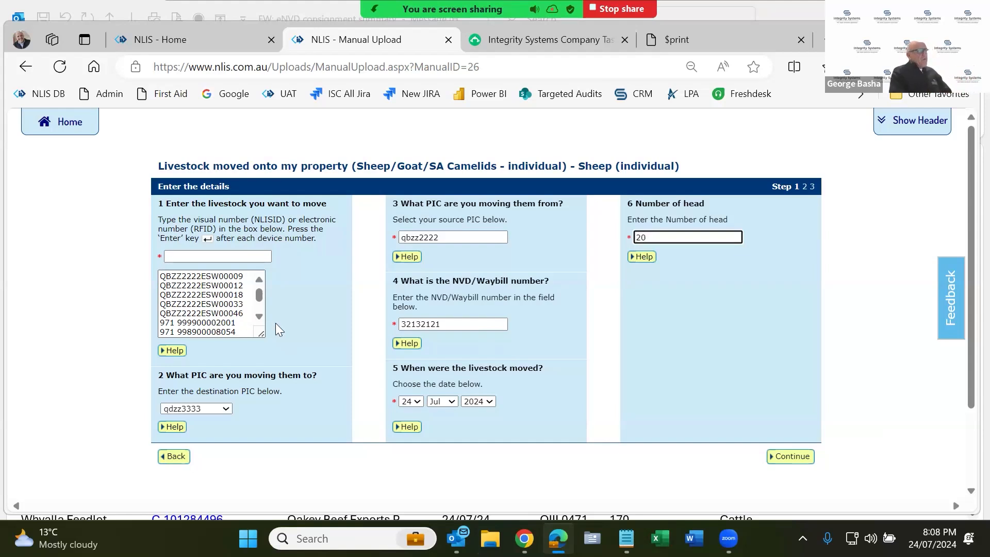
# - Confirm the 20-head movement details, send it, and dismiss the loading alert
pyautogui.click(806, 458)
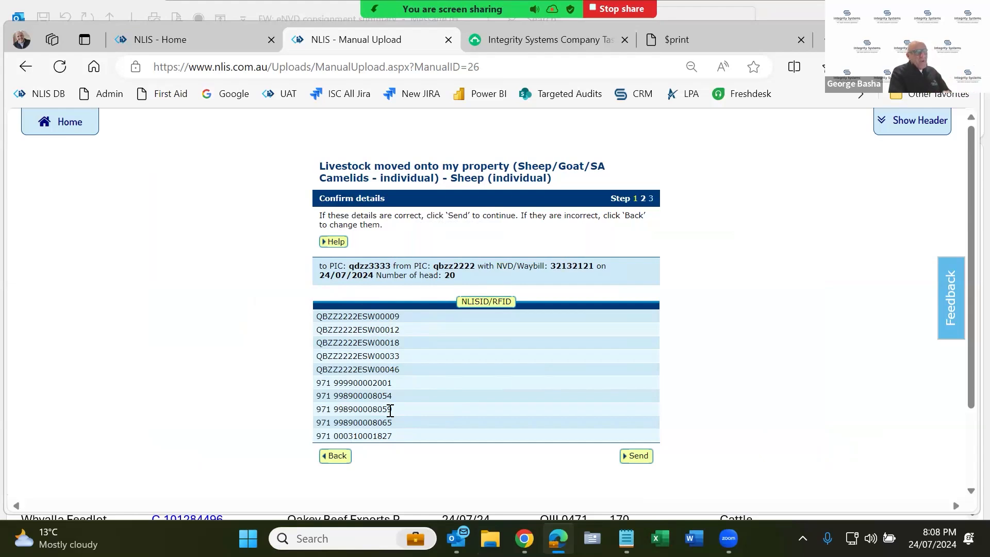
pyautogui.click(637, 456)
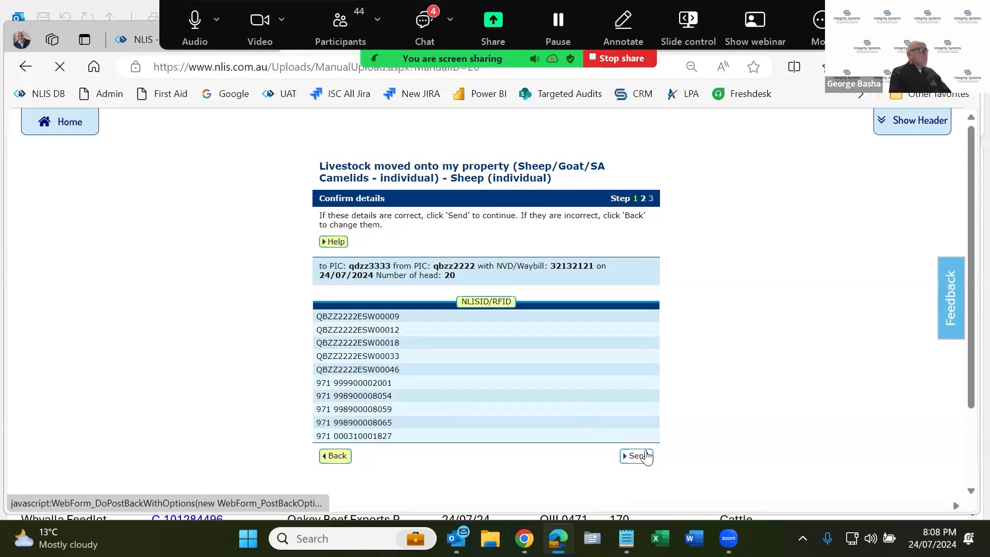
pyautogui.click(644, 455)
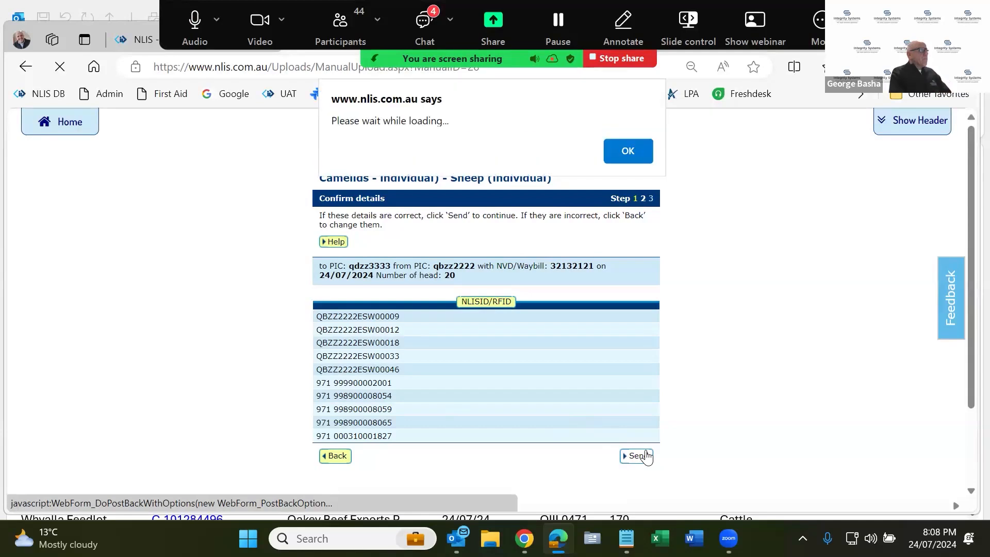
pyautogui.click(639, 157)
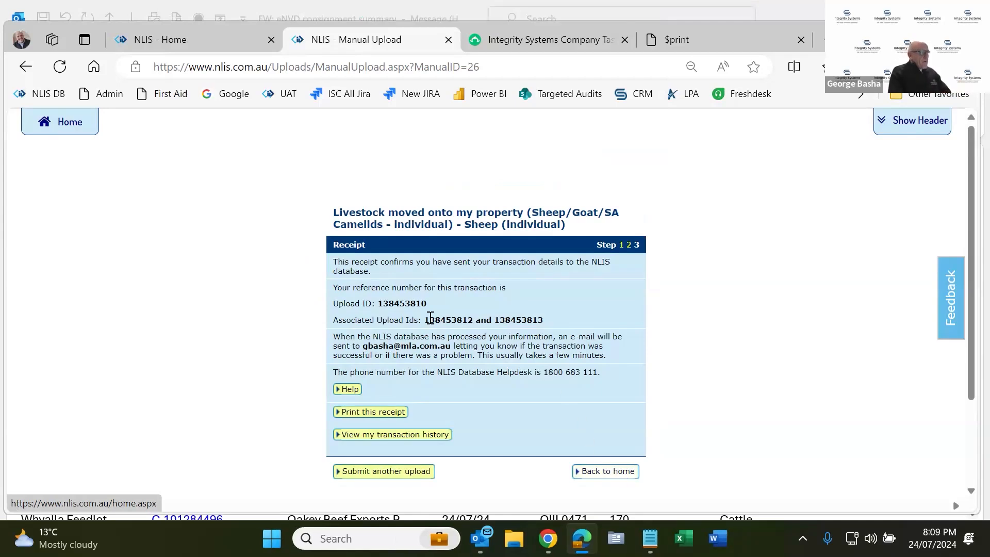
pyautogui.doubleClick(406, 306)
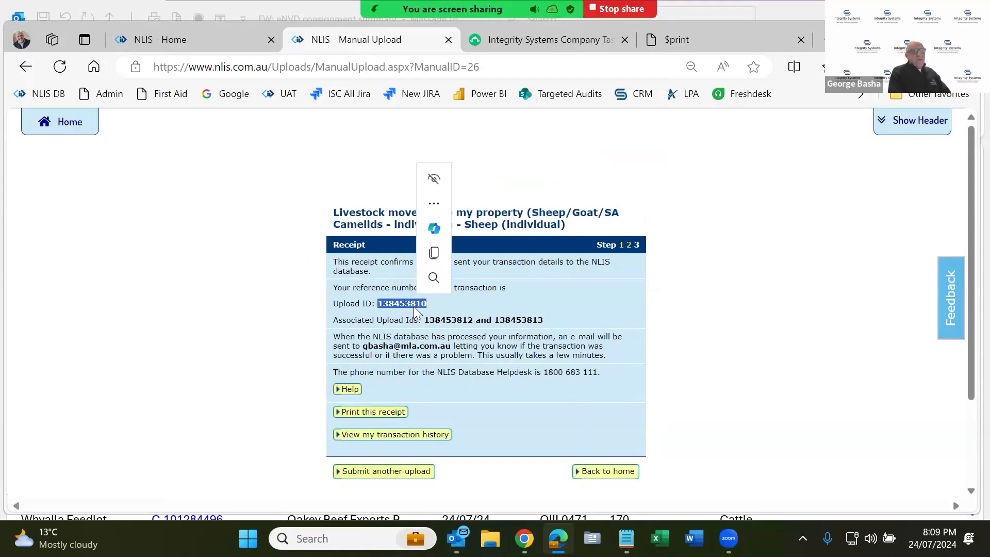
pyautogui.hotkey('ctrl', 'c')
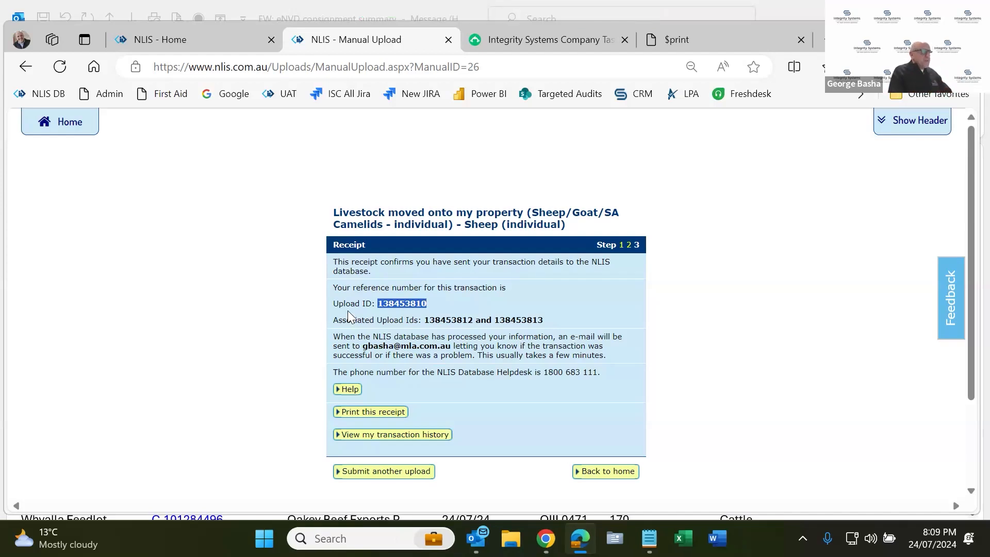
pyautogui.doubleClick(453, 319)
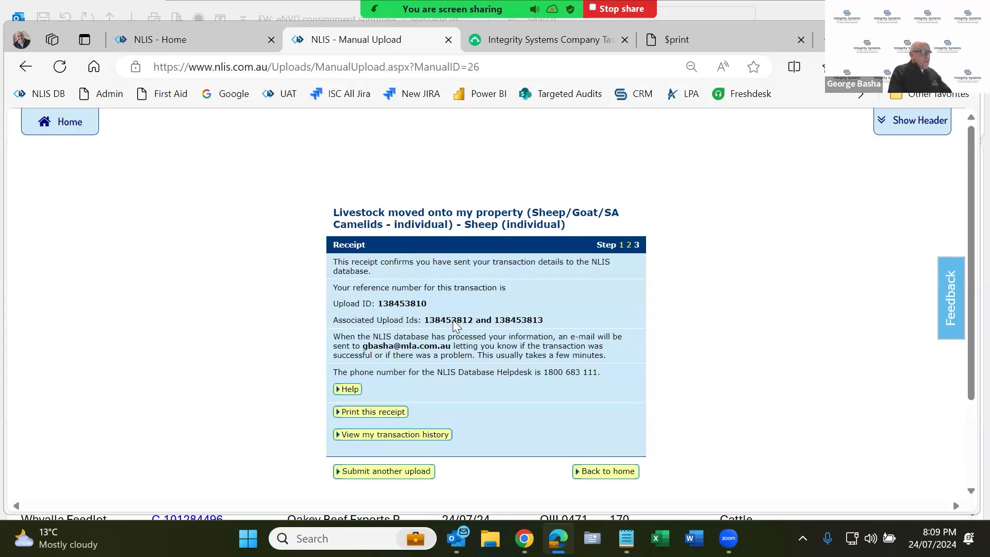
pyautogui.click(513, 320)
pyautogui.doubleClick(513, 320)
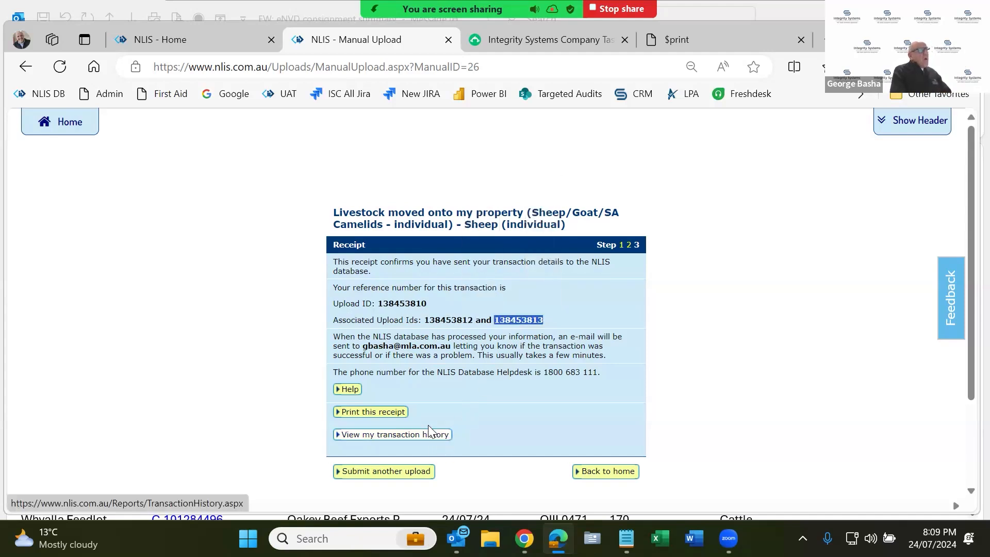
# - List 24 Jul 2024 transactions and view the warnings on the producer transfer upload
pyautogui.click(360, 435)
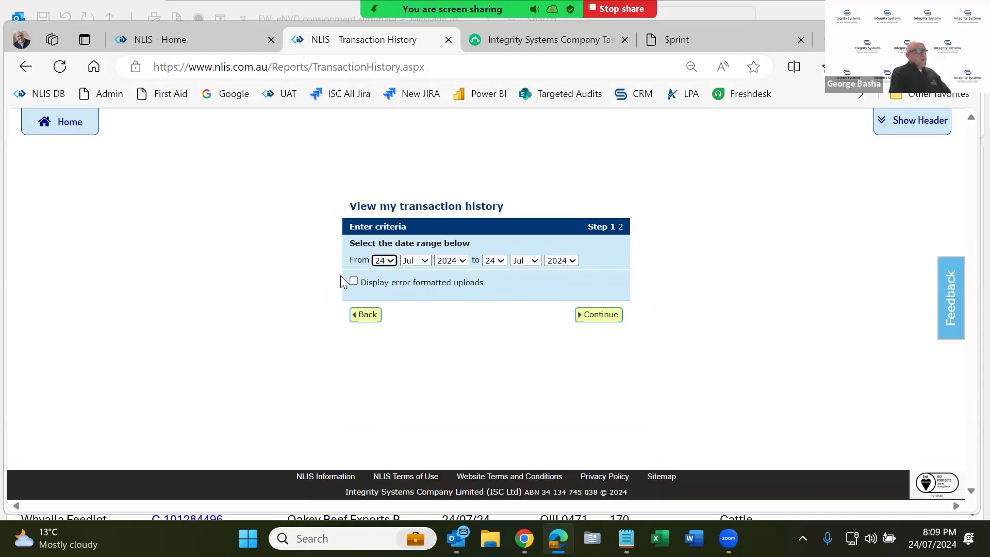
pyautogui.click(606, 319)
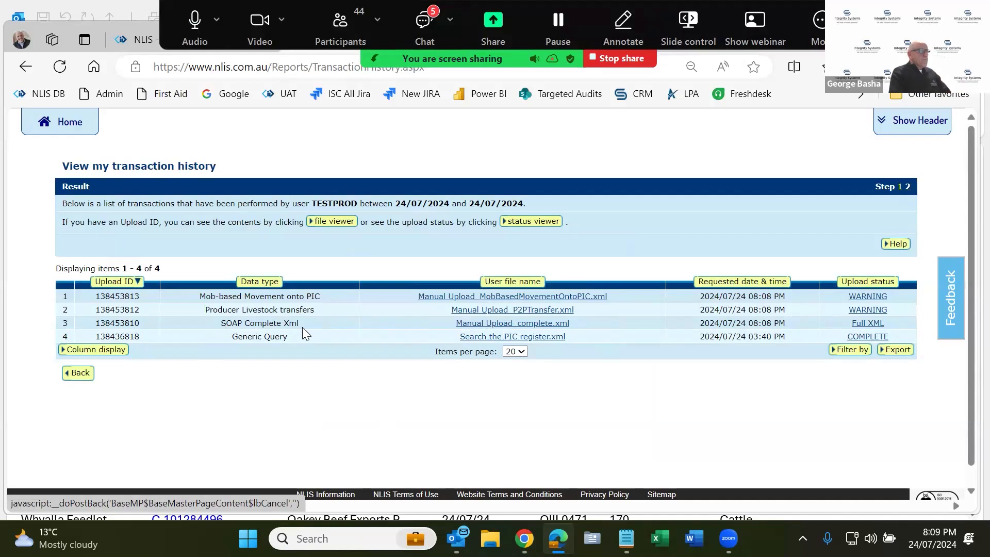
pyautogui.tripleClick(330, 325)
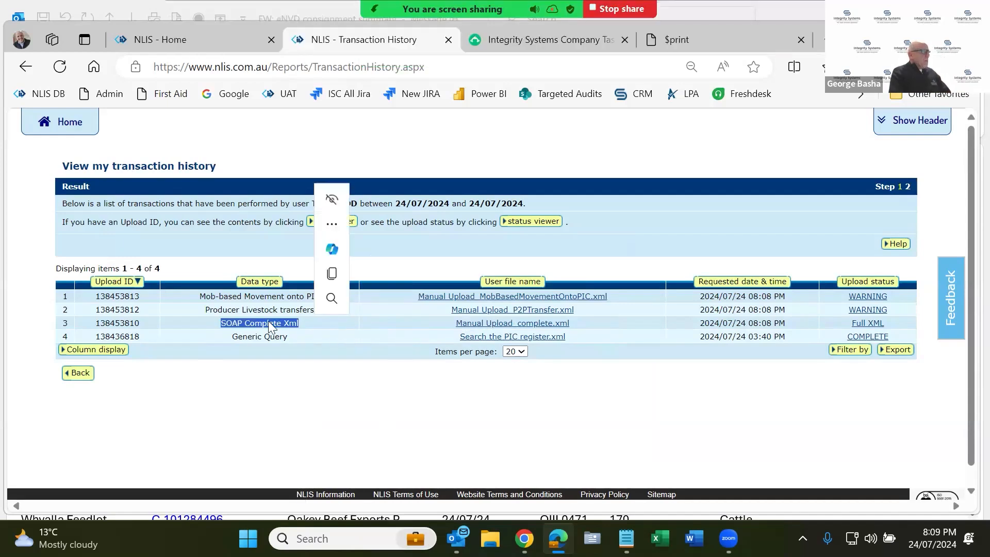
pyautogui.doubleClick(124, 323)
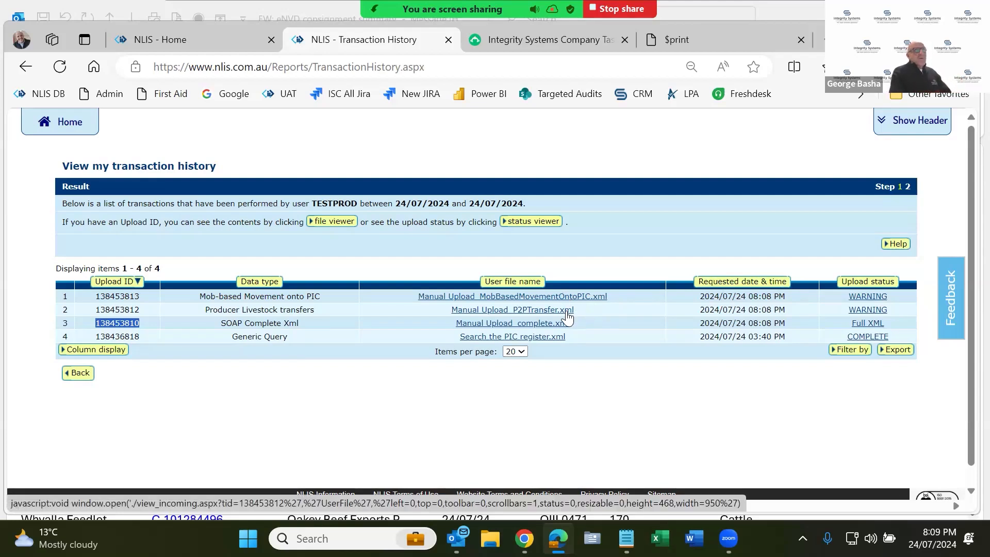
pyautogui.click(868, 310)
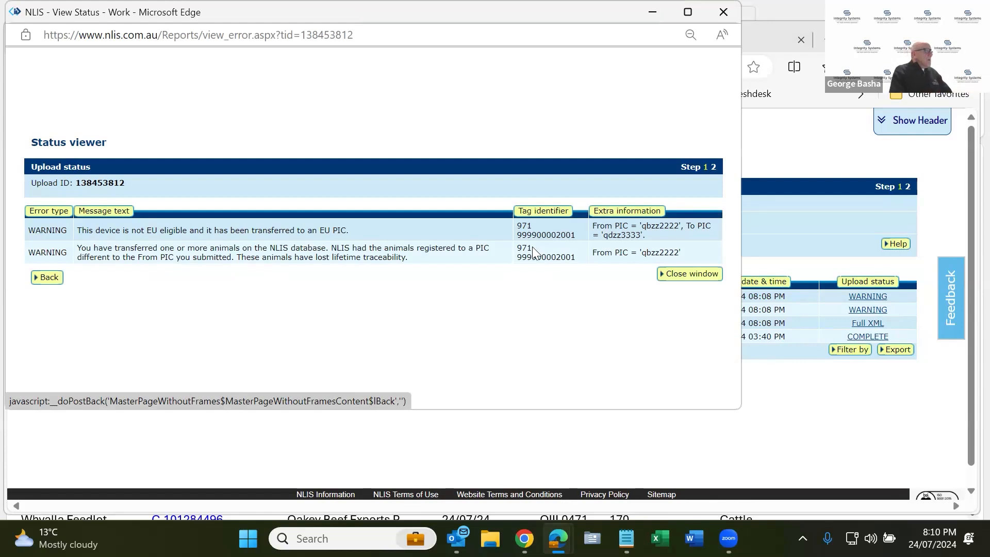
# - Highlight the flagged tag, move the View Status window aside, then close it
pyautogui.moveTo(520, 248); pyautogui.dragTo(576, 257)
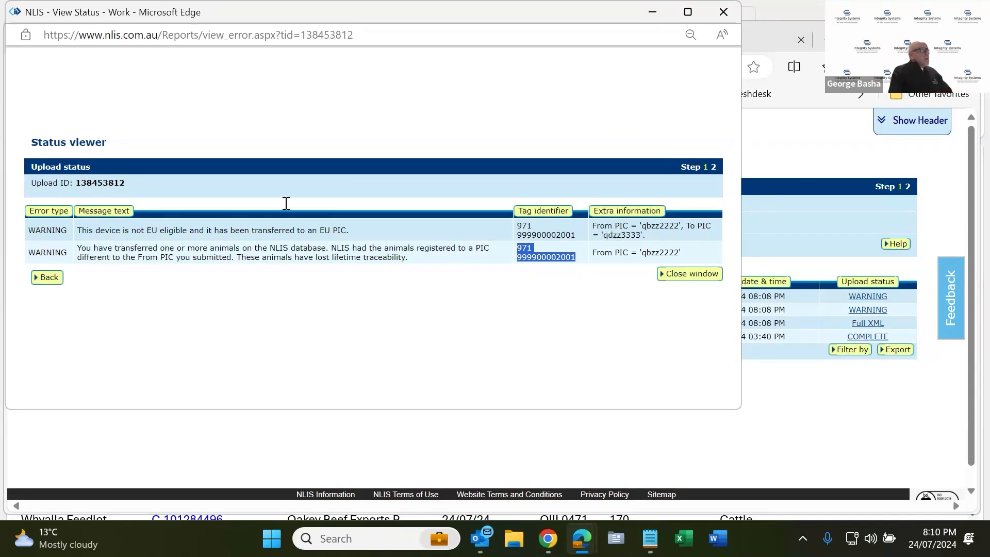
pyautogui.moveTo(230, 10); pyautogui.dragTo(241, 52)
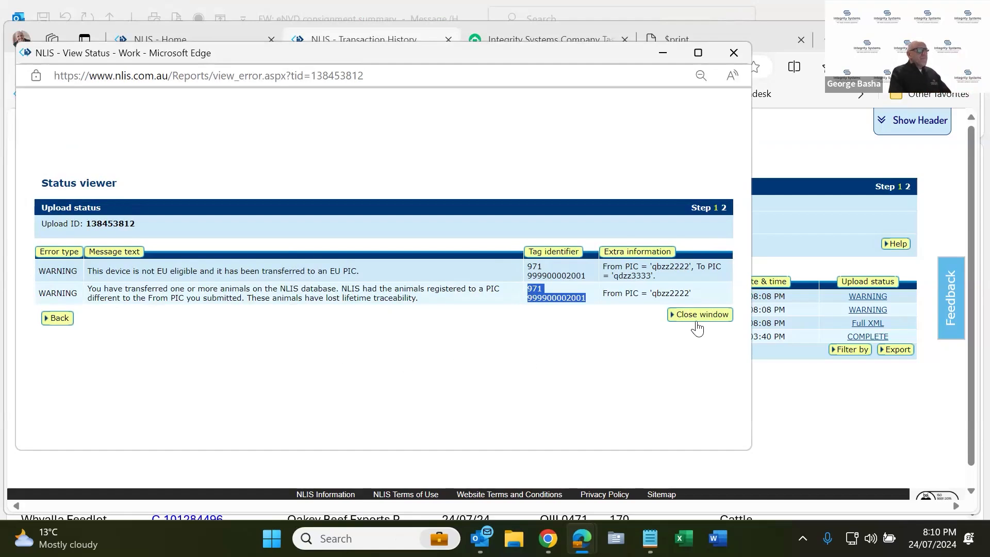
pyautogui.click(698, 315)
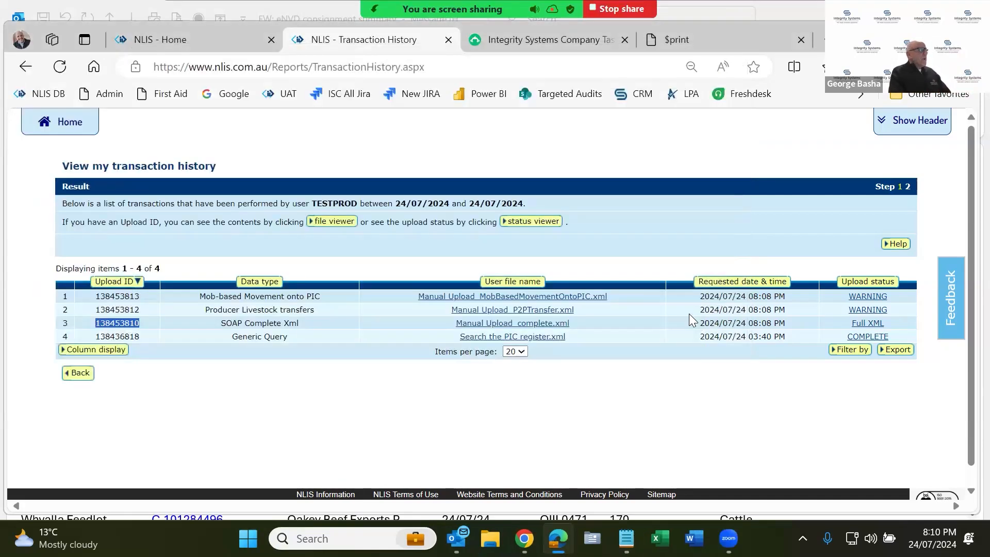
# - From Producer home, pick 'Search the PIC register' under 'I want to' and open its form
pyautogui.click(67, 126)
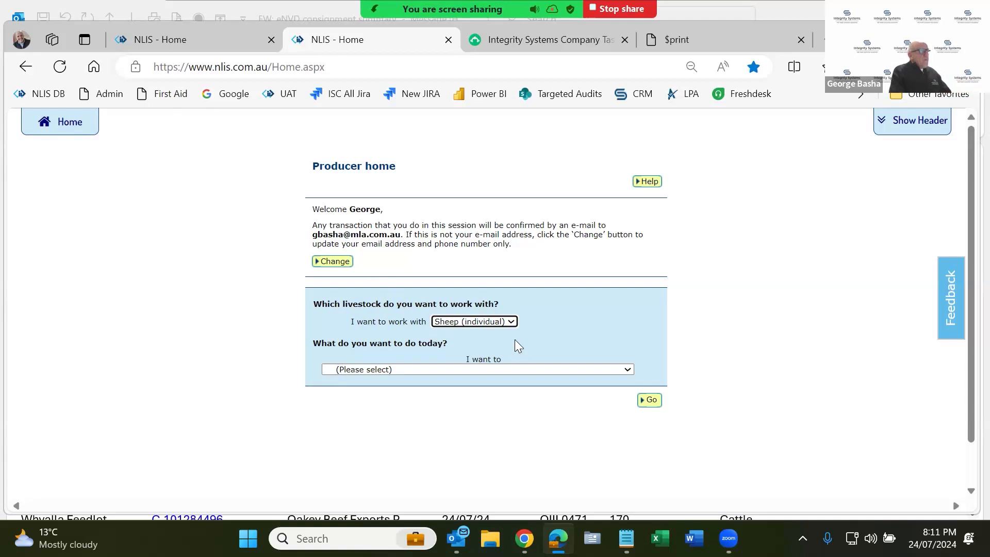
pyautogui.click(507, 323)
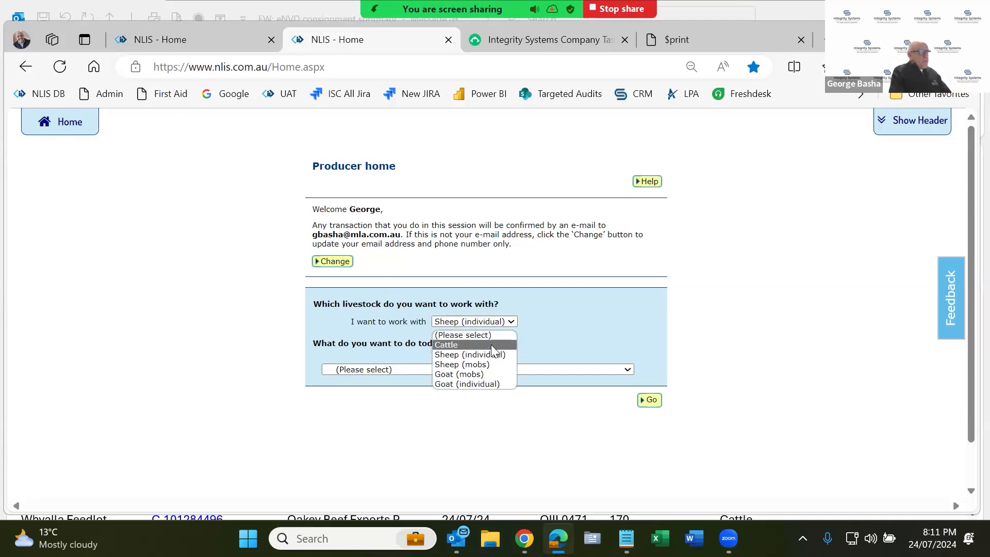
pyautogui.click(488, 354)
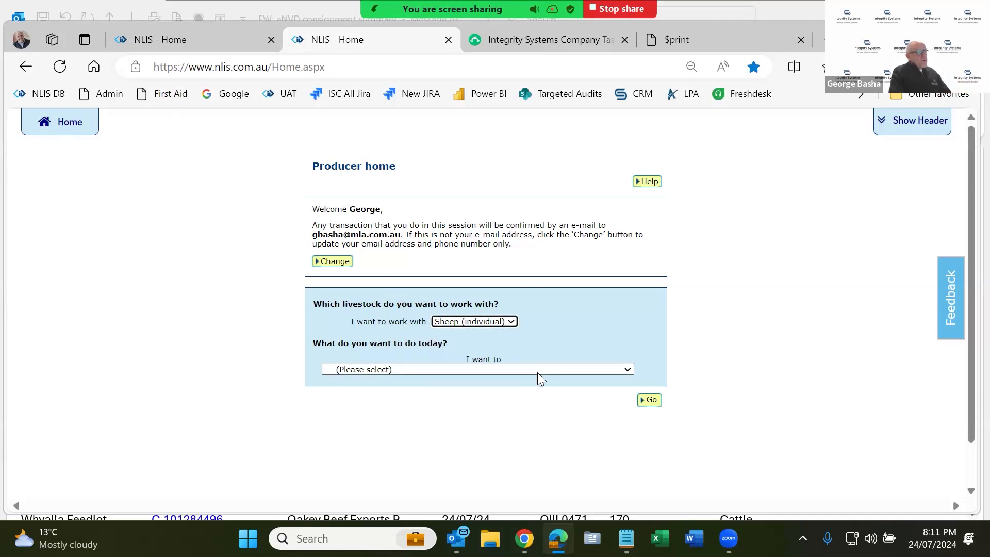
pyautogui.click(537, 372)
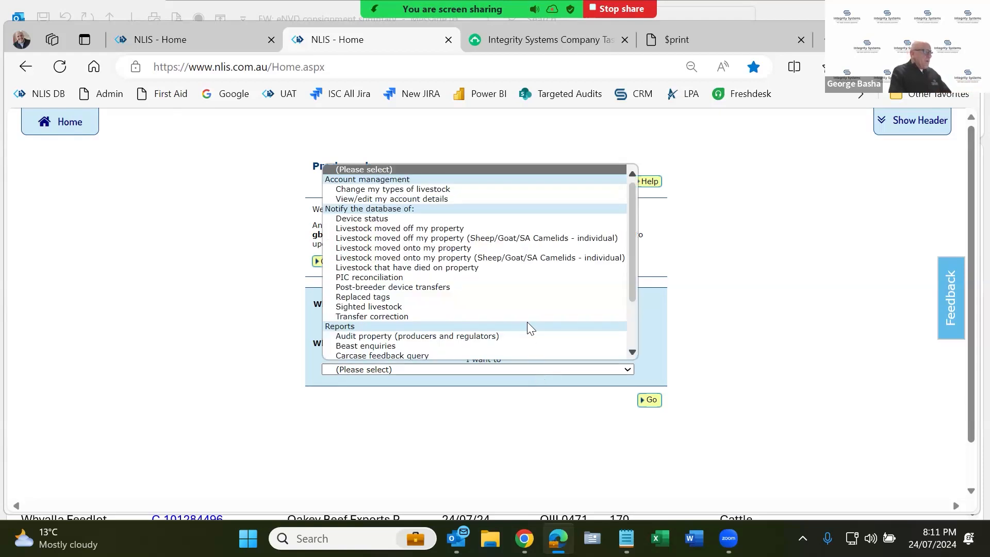
pyautogui.scroll(-2, 527, 321)
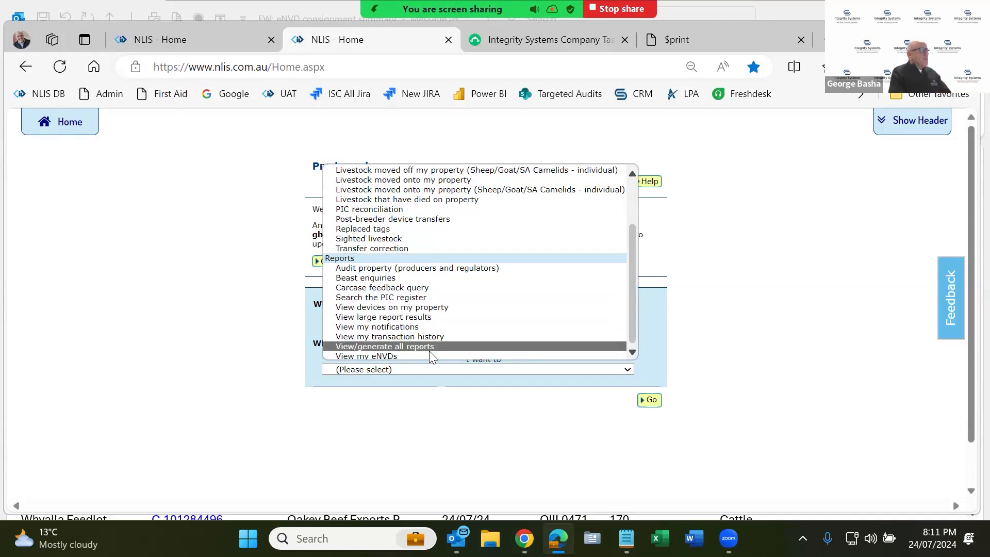
pyautogui.click(414, 299)
pyautogui.click(651, 402)
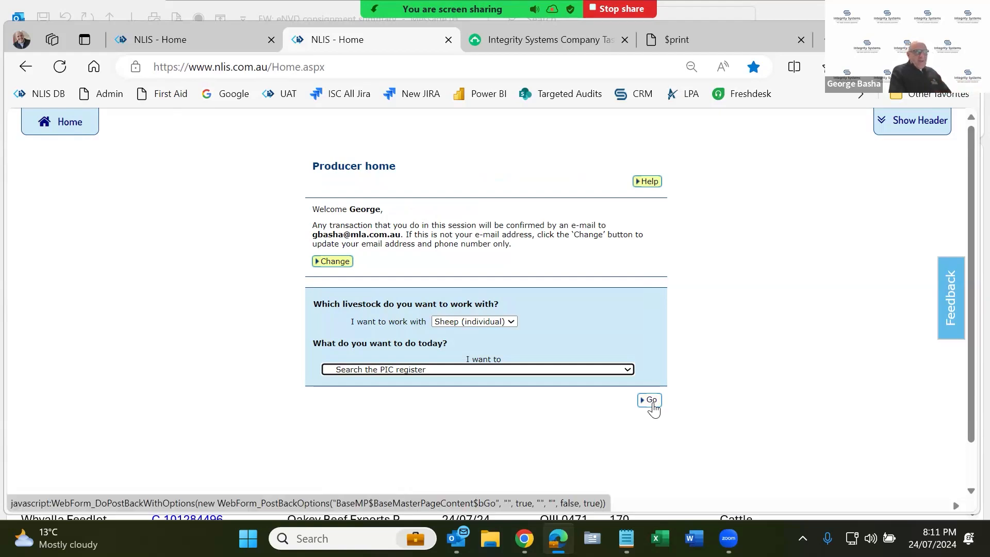
pyautogui.click(652, 405)
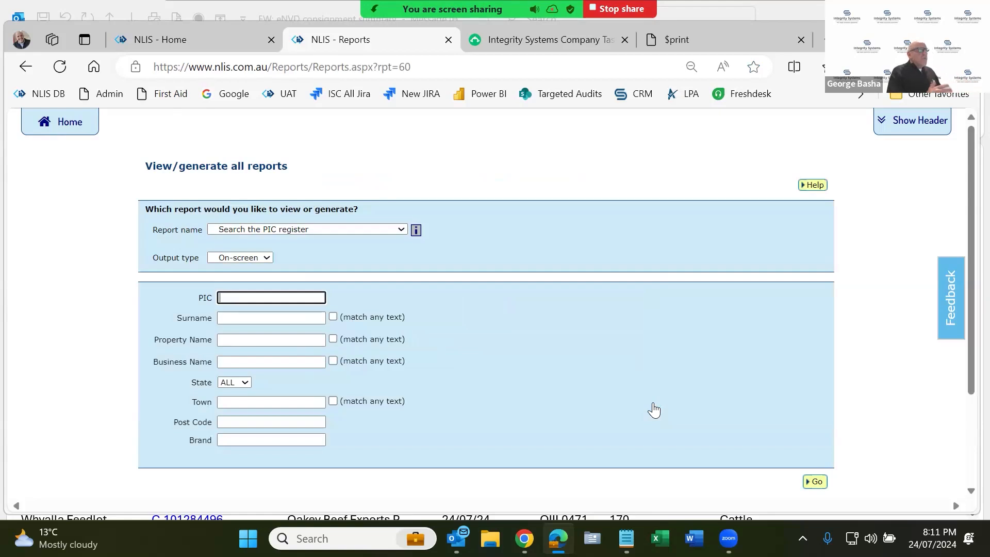
# - Search the PIC register for QBZZ2222, review its two active entries, then return to Producer home
pyautogui.hotkey('ctrl', 'v')
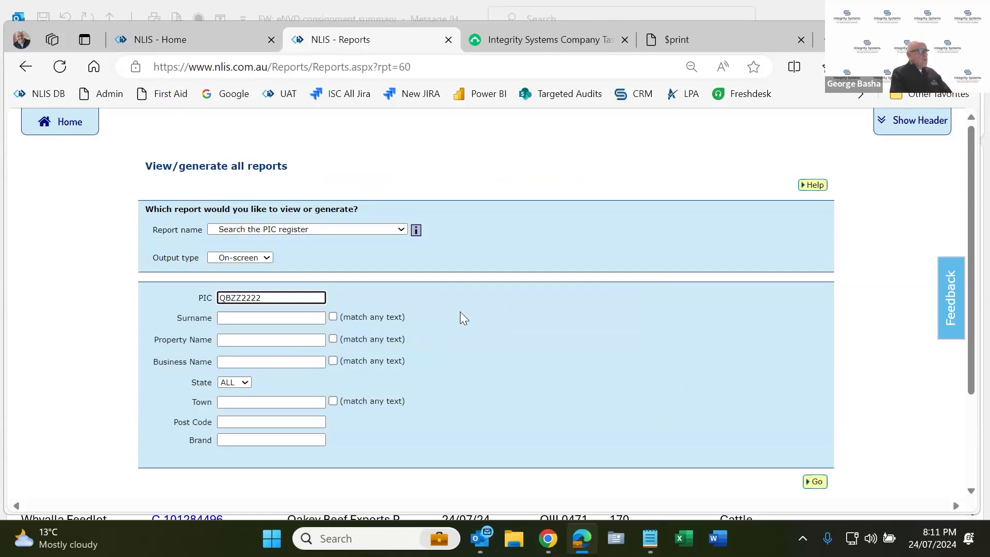
pyautogui.click(814, 486)
pyautogui.scroll(-2, 681, 397)
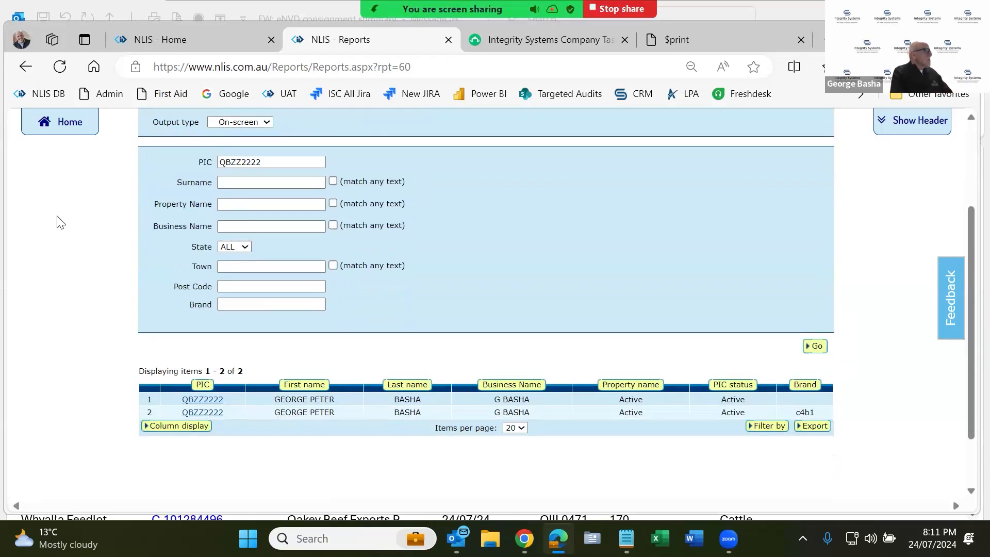
pyautogui.scroll(2, 62, 180)
pyautogui.click(71, 126)
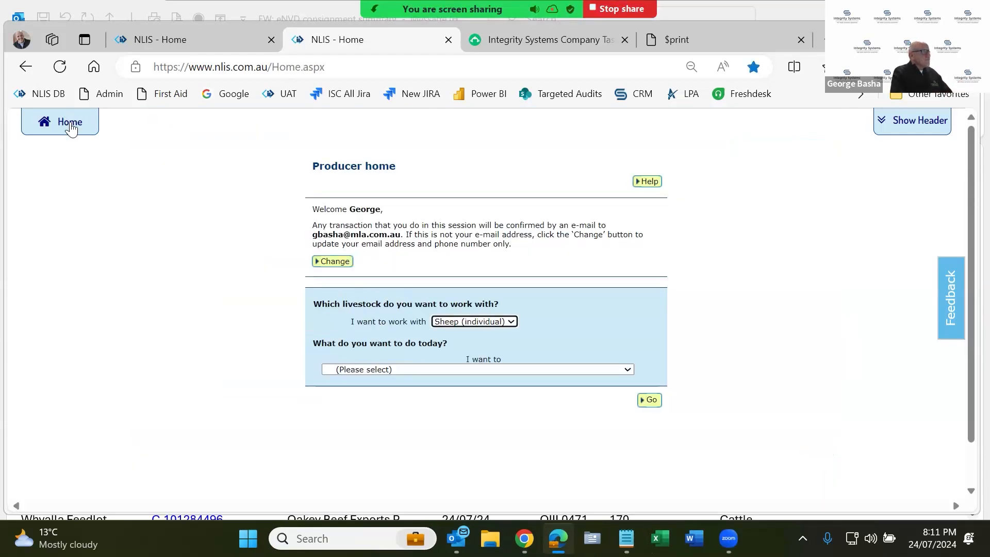
# - Run the Livestock transferred onto PIC device report for property qdzz3333
pyautogui.click(531, 370)
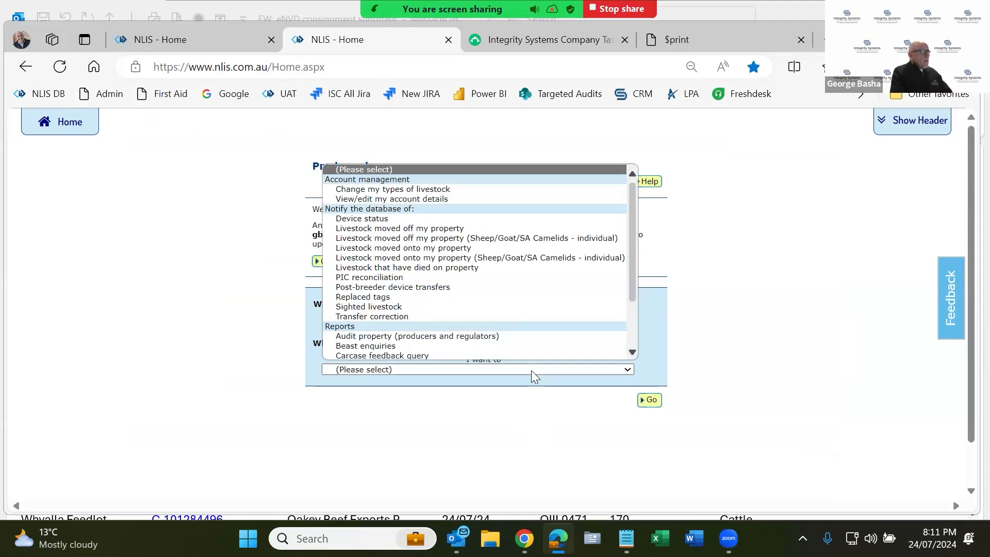
pyautogui.scroll(-2, 552, 340)
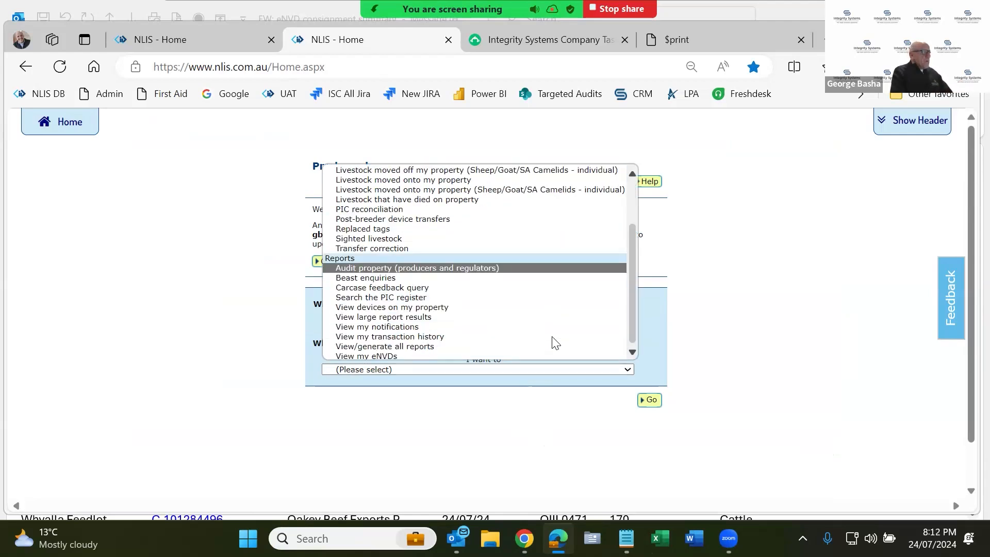
pyautogui.click(428, 347)
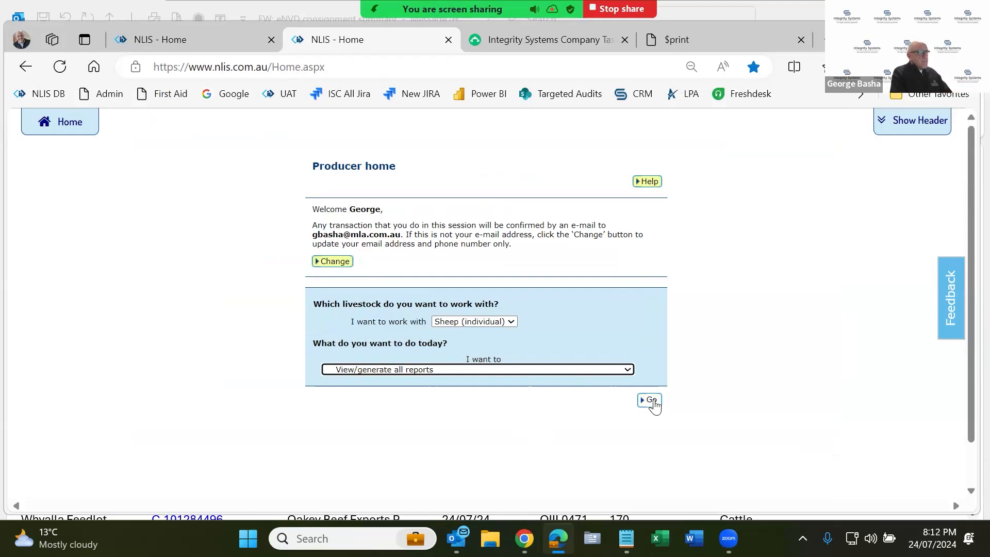
pyautogui.click(653, 403)
pyautogui.click(354, 264)
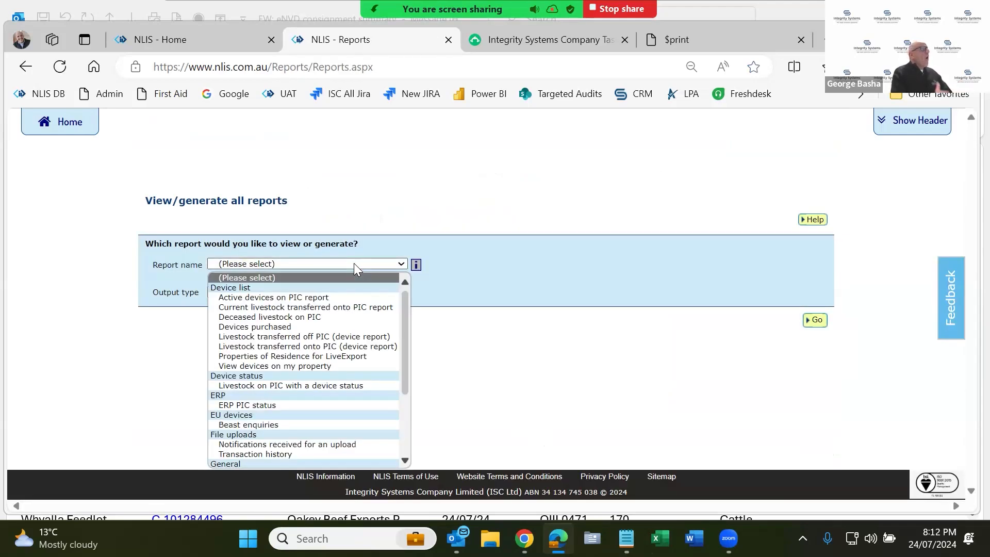
pyautogui.click(270, 349)
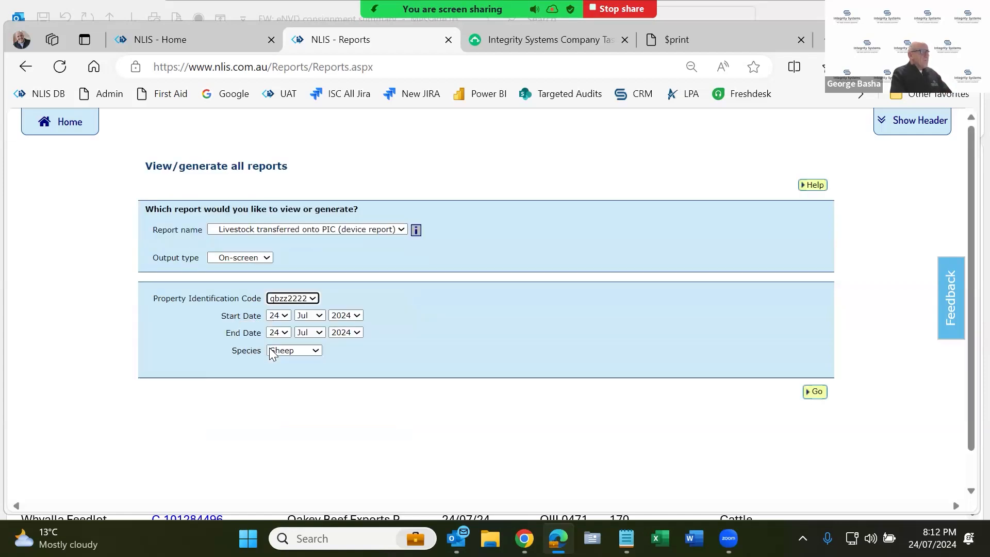
pyautogui.click(312, 298)
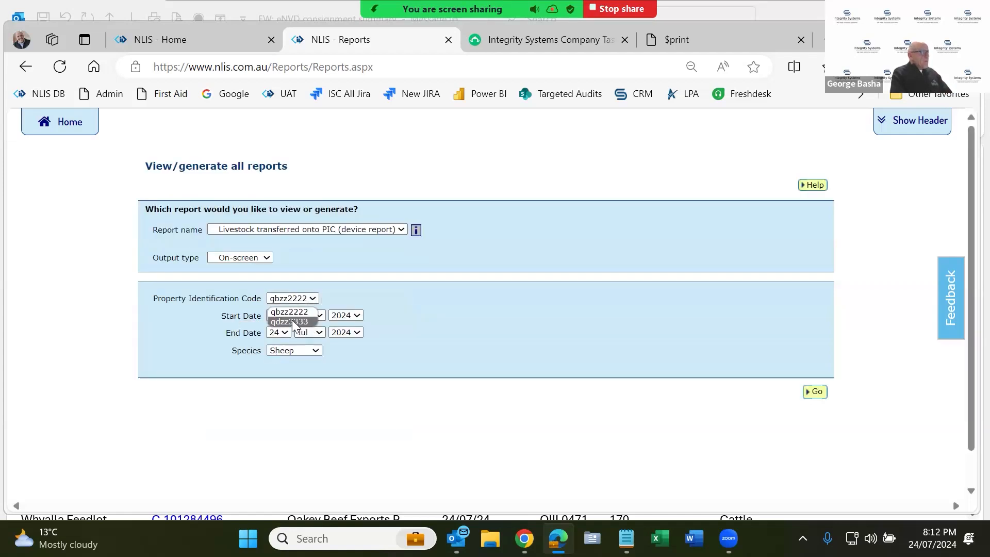
pyautogui.click(292, 321)
pyautogui.click(806, 392)
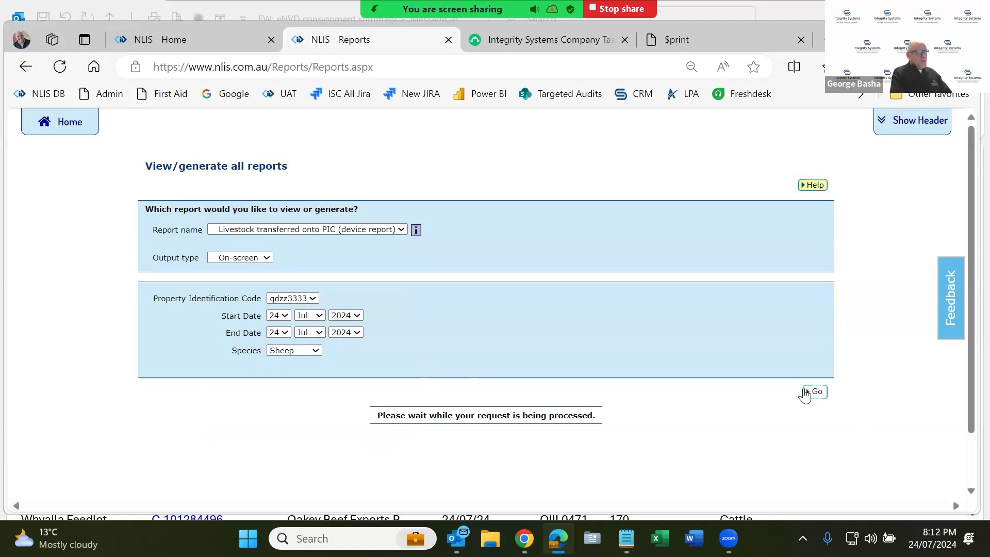
# - Review all nine sheep tag rows, noting NVD/Waybill 32132121, and open the results export
pyautogui.scroll(-2, 805, 393)
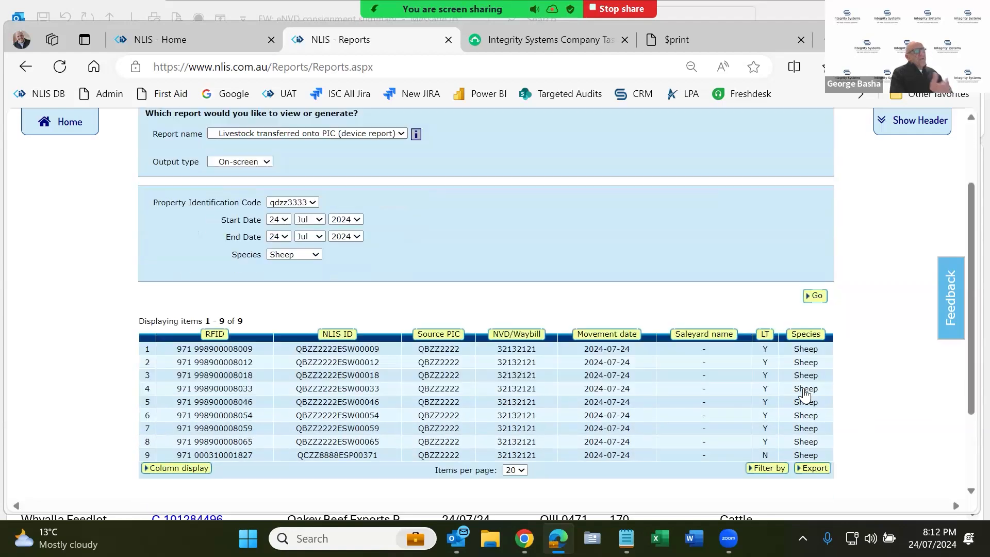
pyautogui.scroll(-2, 806, 392)
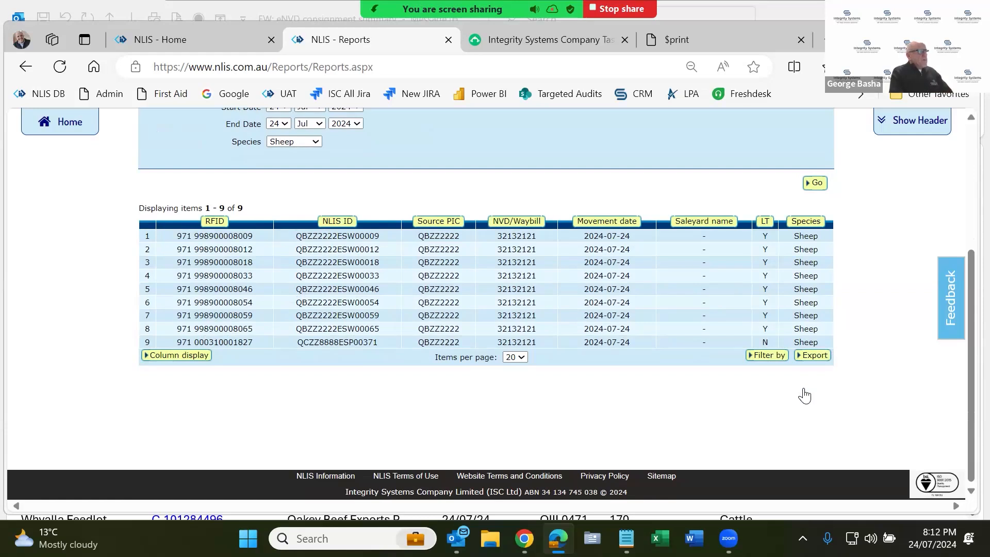
pyautogui.doubleClick(521, 236)
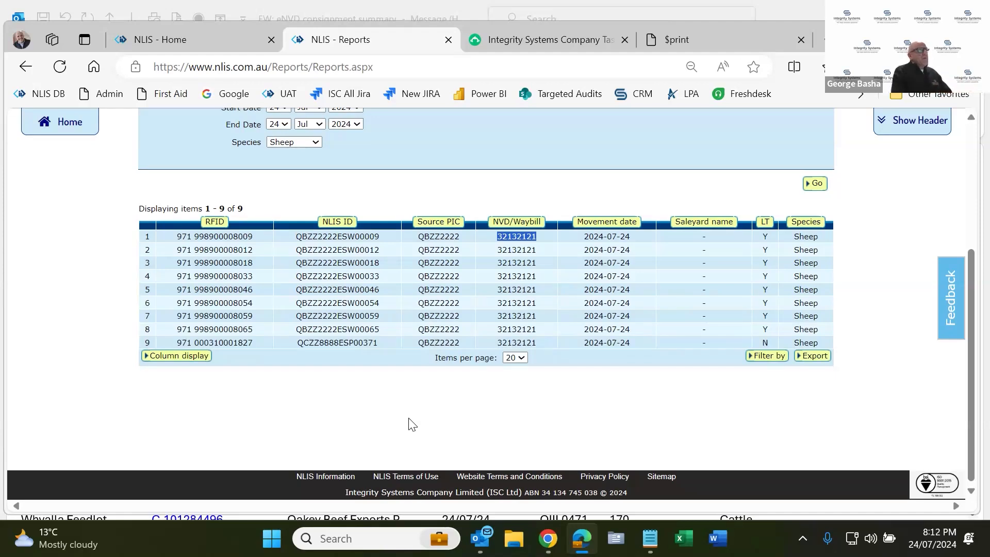
pyautogui.scroll(1, 410, 424)
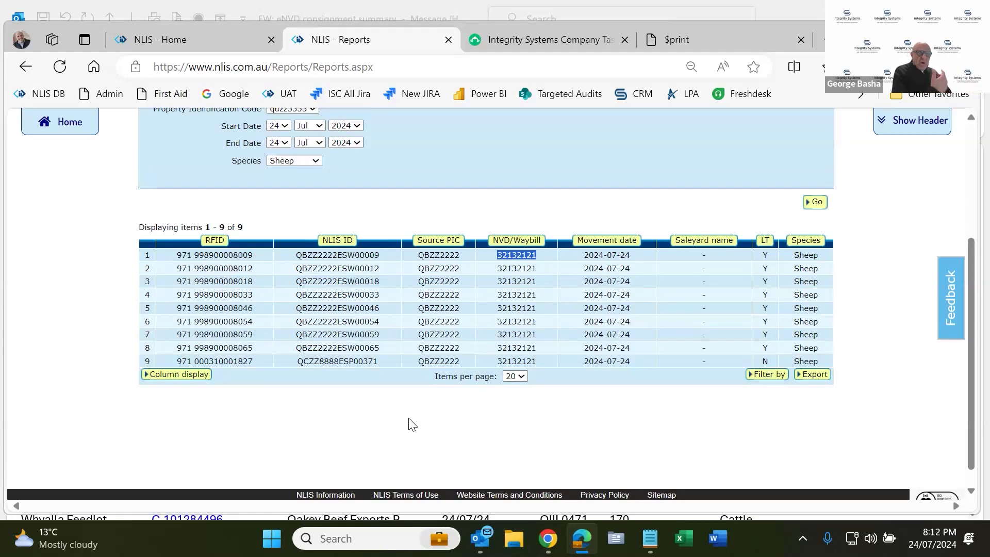
pyautogui.scroll(3, 411, 424)
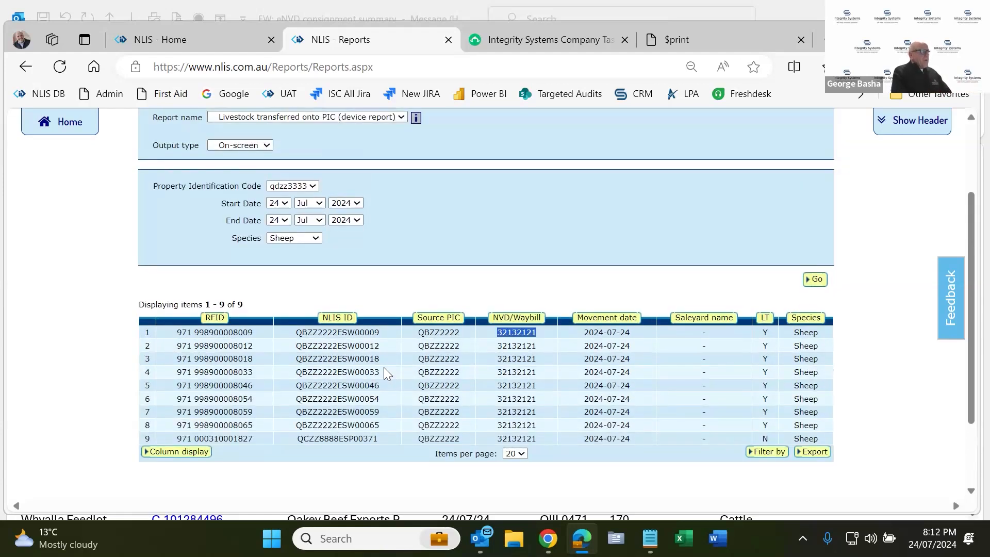
pyautogui.scroll(3, 383, 367)
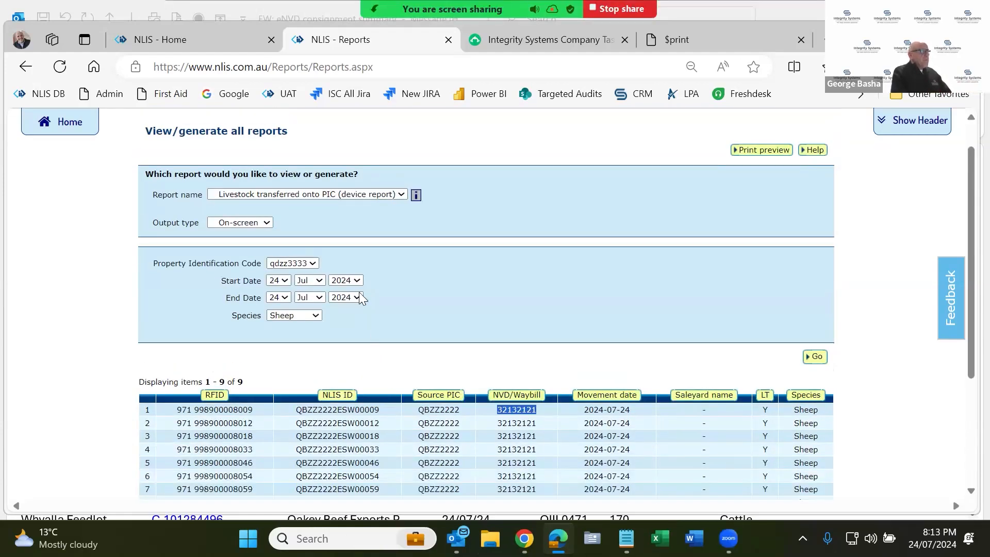
pyautogui.click(263, 192)
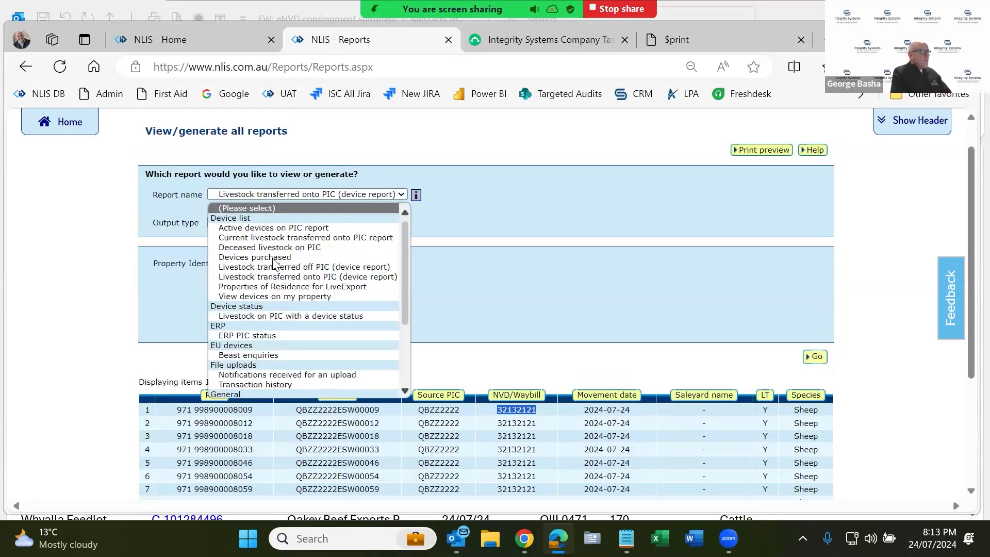
pyautogui.click(278, 277)
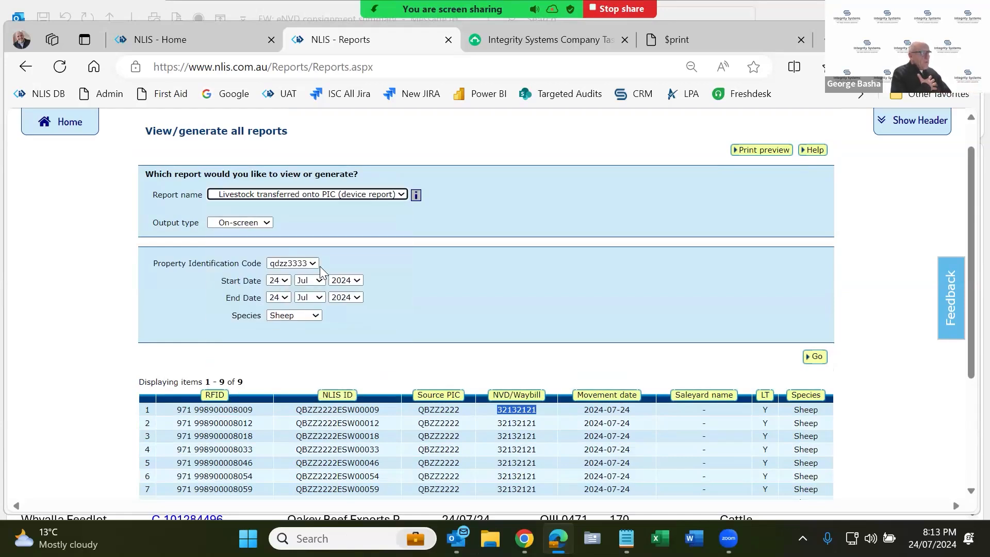
pyautogui.click(313, 262)
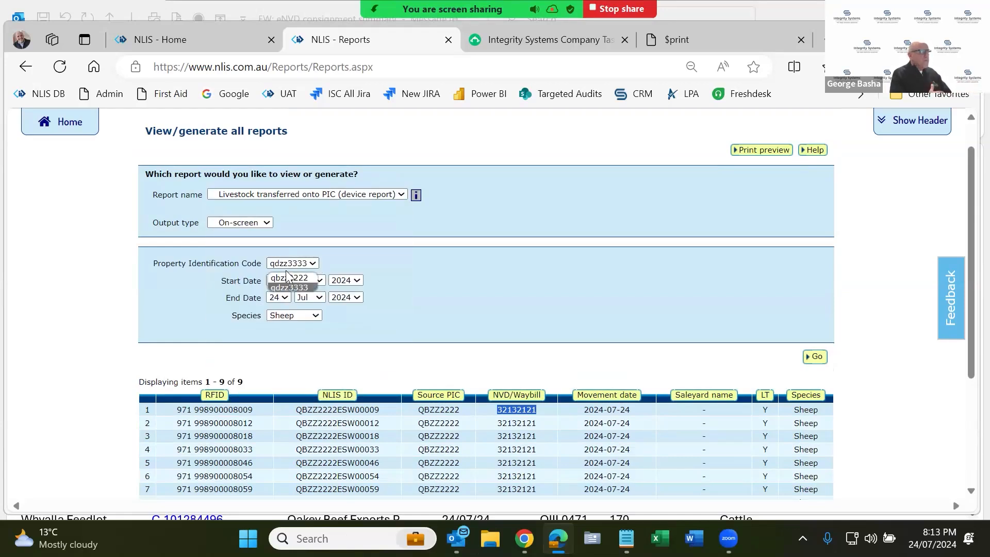
pyautogui.click(286, 287)
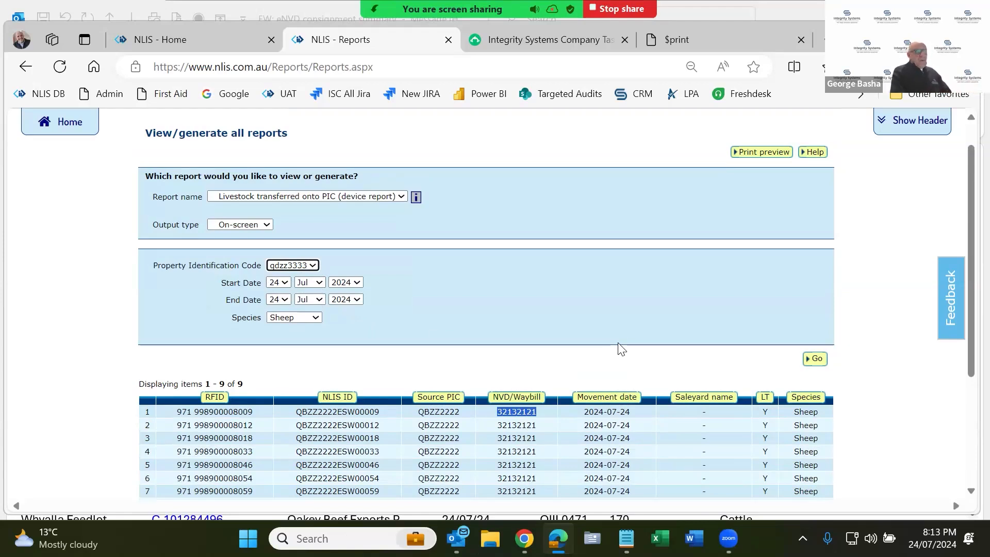
pyautogui.scroll(1, 621, 348)
pyautogui.scroll(-2, 619, 344)
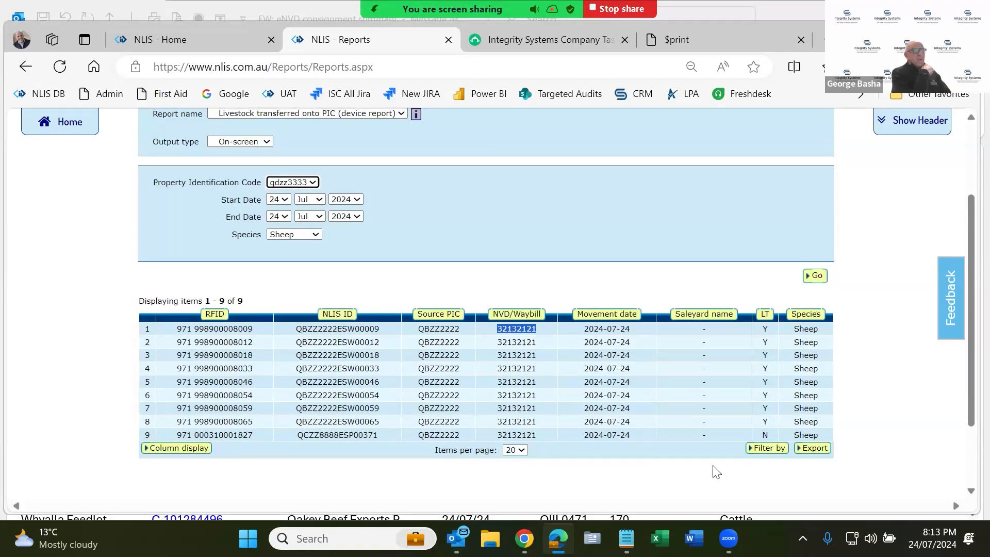
pyautogui.click(814, 448)
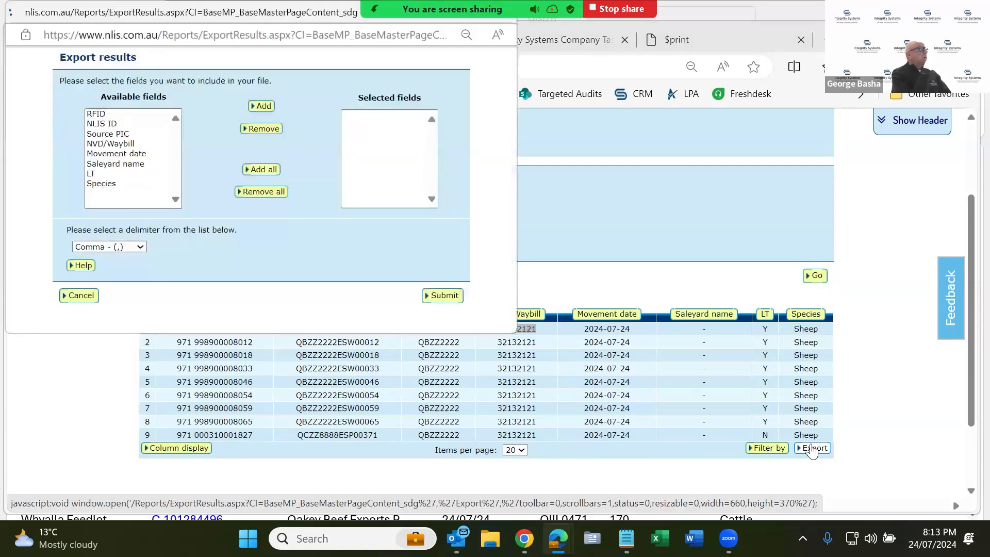
# - Export the RFID and NLIS ID fields comma-delimited and open ReportResults (62).txt
pyautogui.click(98, 116)
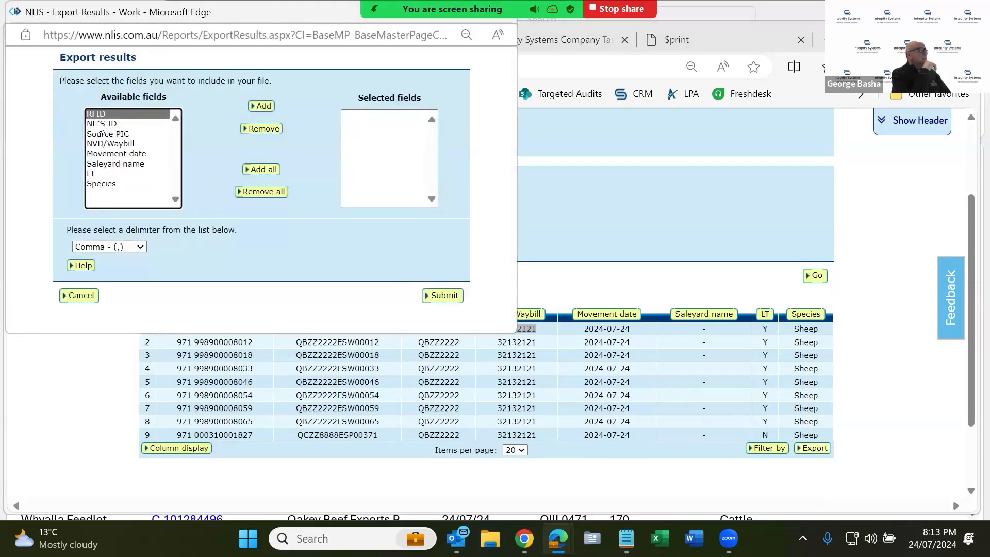
pyautogui.click(100, 124)
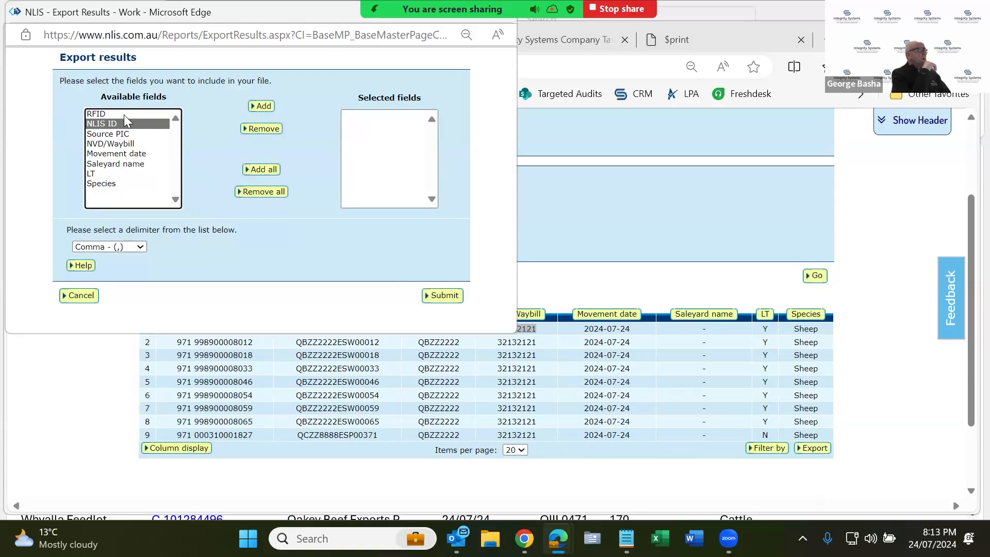
pyautogui.click(124, 114)
pyautogui.click(261, 106)
pyautogui.click(112, 123)
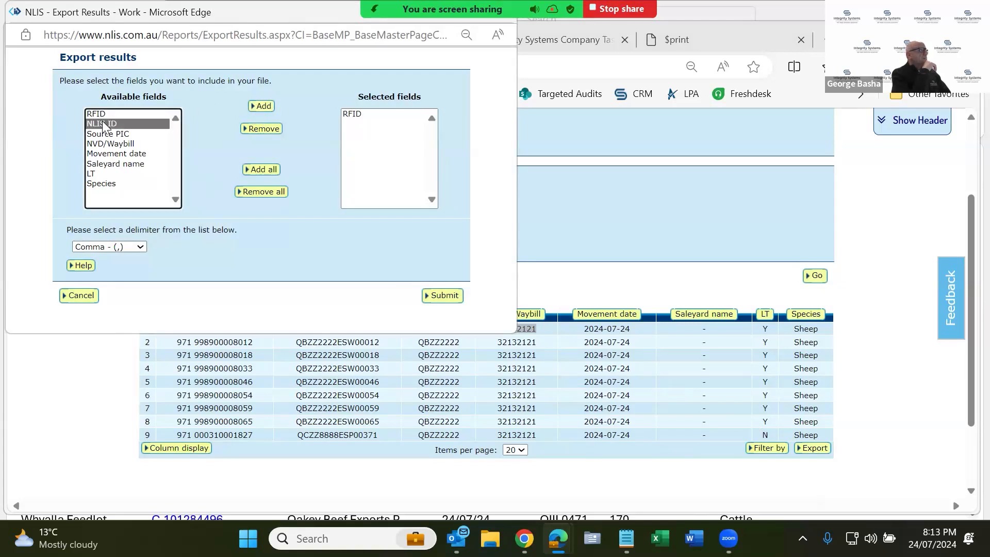
pyautogui.click(261, 106)
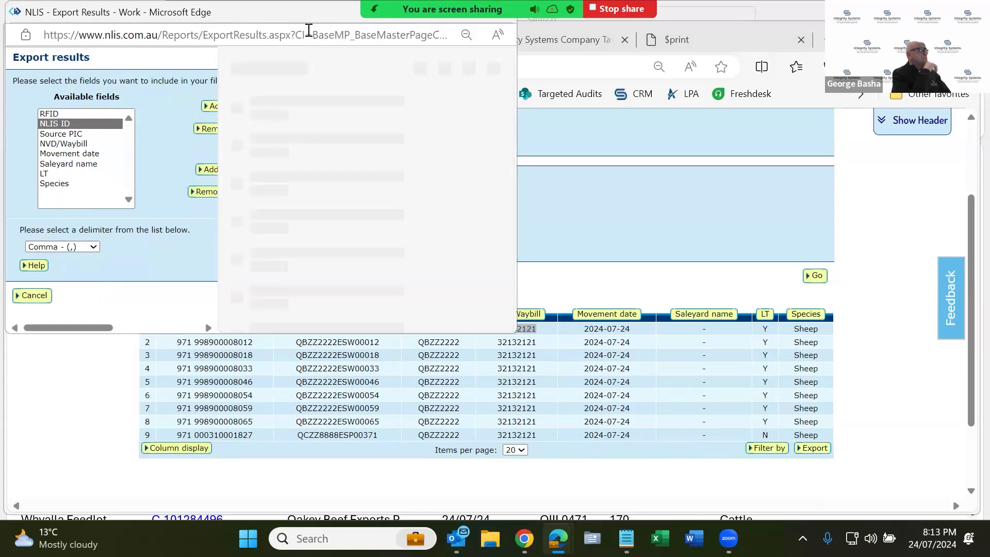
pyautogui.click(283, 129)
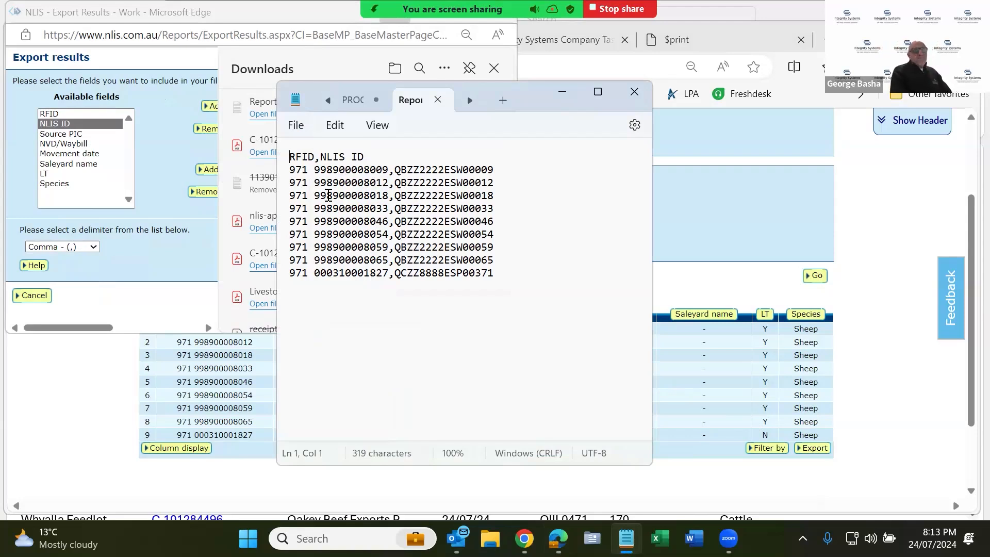
# - Close ReportResults (62).txt, check the WEBIN tag notes, and move the export window aside
pyautogui.click(438, 100)
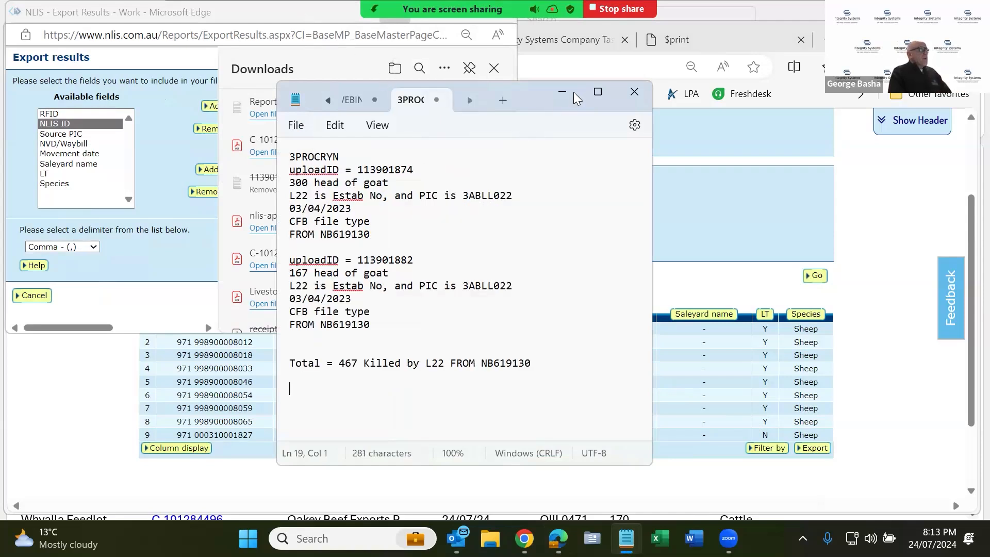
pyautogui.click(351, 99)
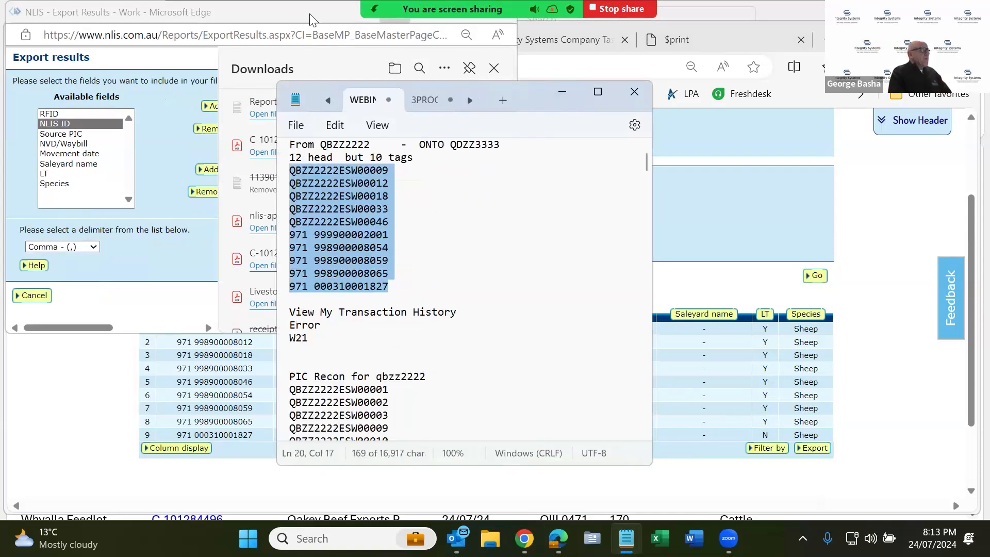
pyautogui.click(309, 18)
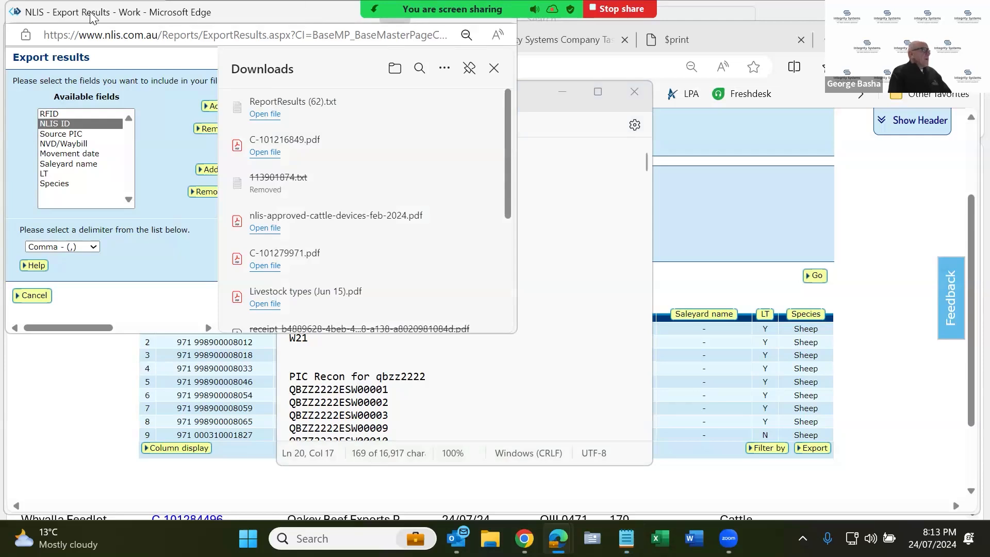
pyautogui.moveTo(95, 18); pyautogui.dragTo(166, 130)
# - Close the Export results popup and Notepad, and return to Producer home
pyautogui.click(580, 128)
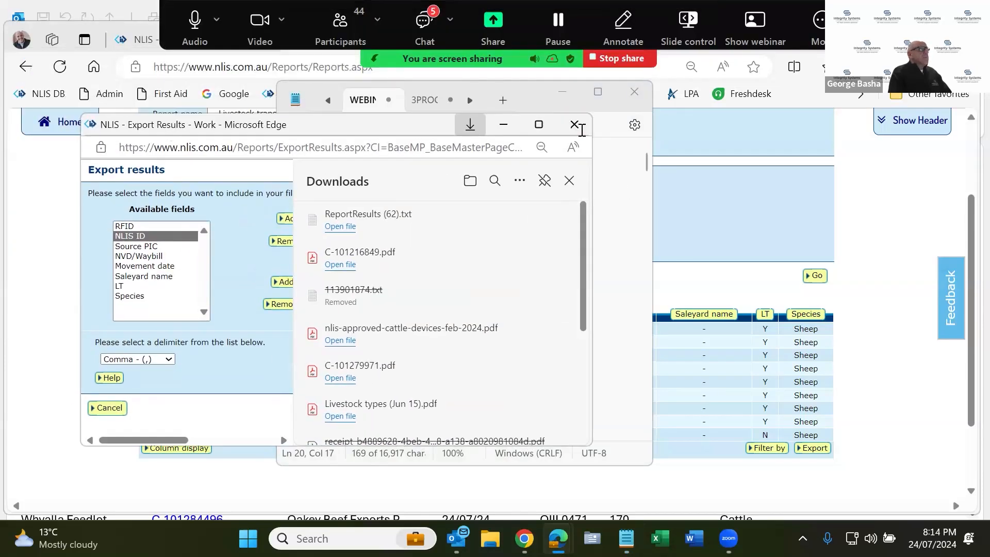
pyautogui.click(635, 92)
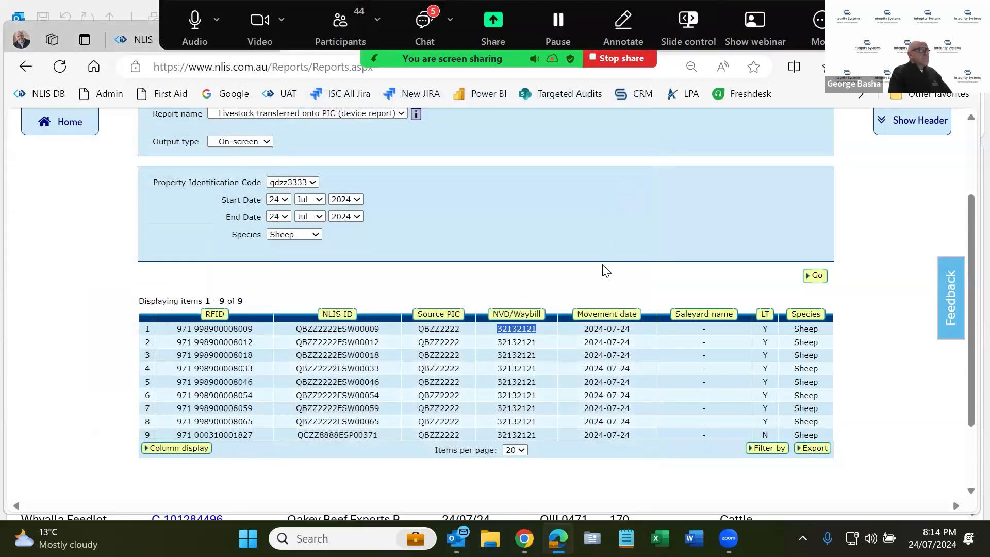
pyautogui.scroll(3, 598, 295)
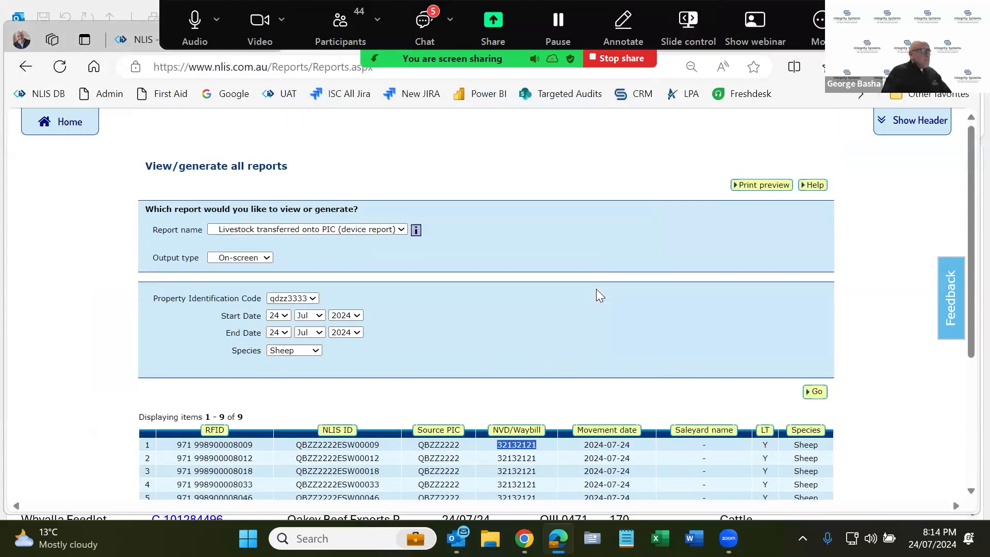
pyautogui.click(67, 125)
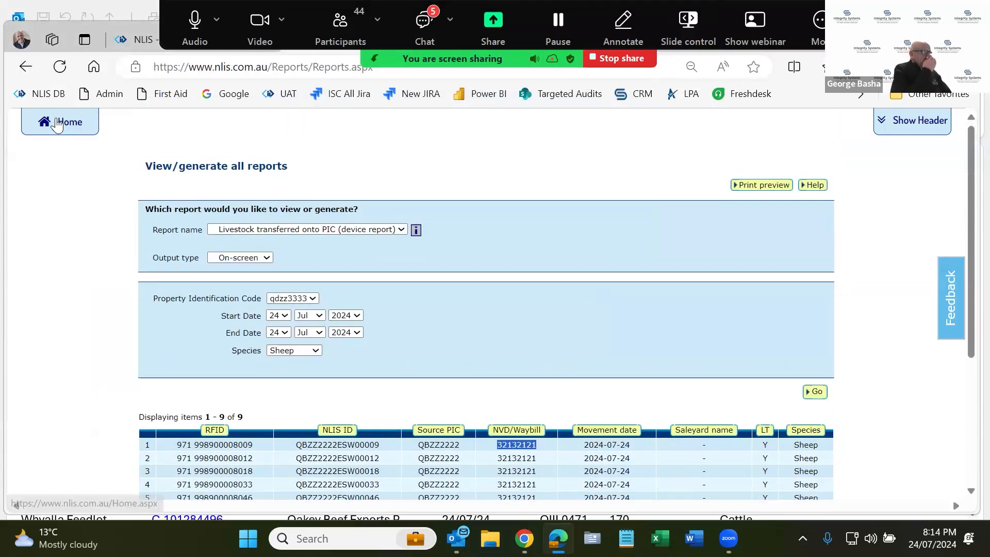
# - Show the transaction history for 22–24 July 2024, listing nine transactions
pyautogui.click(461, 367)
pyautogui.scroll(-2, 466, 327)
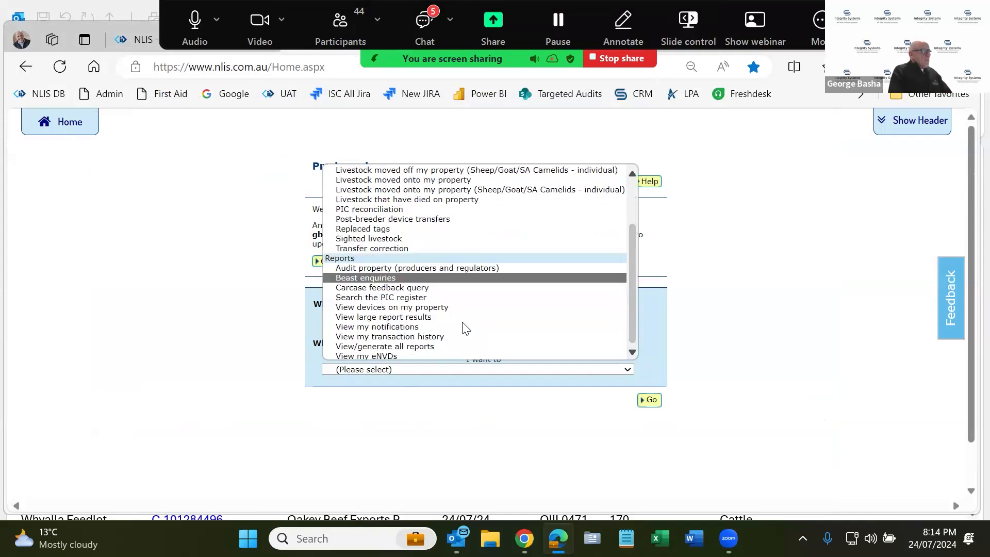
pyautogui.click(437, 337)
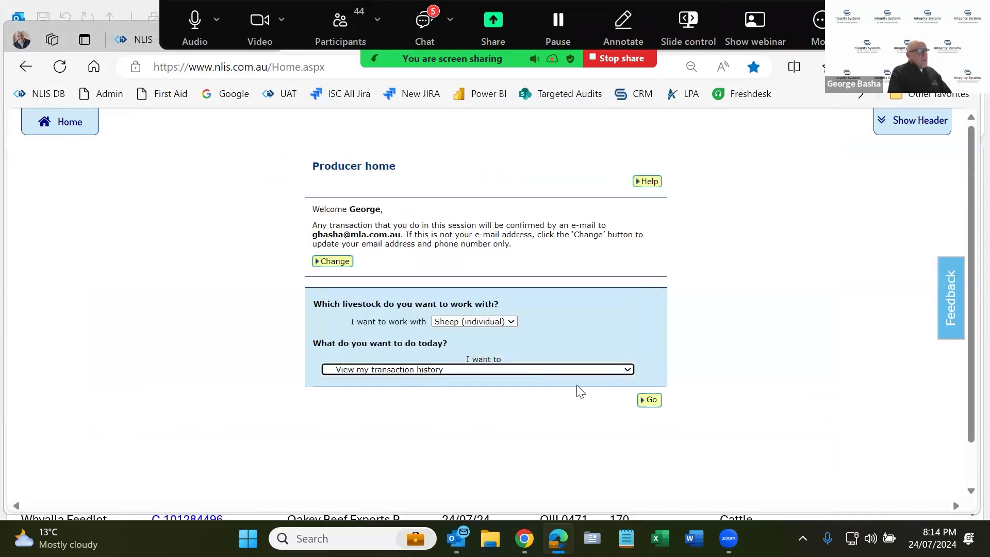
pyautogui.click(650, 402)
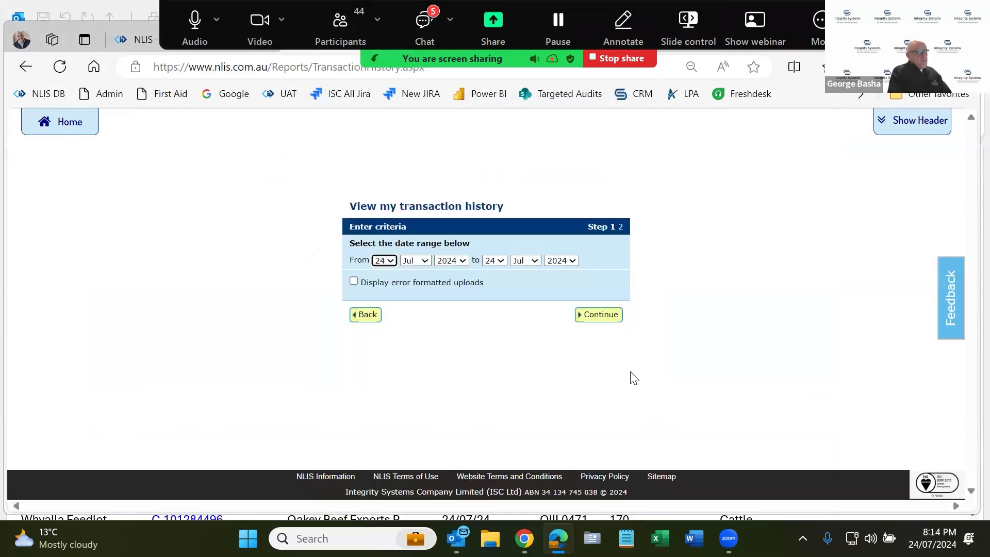
pyautogui.click(588, 314)
pyautogui.scroll(-1, 603, 314)
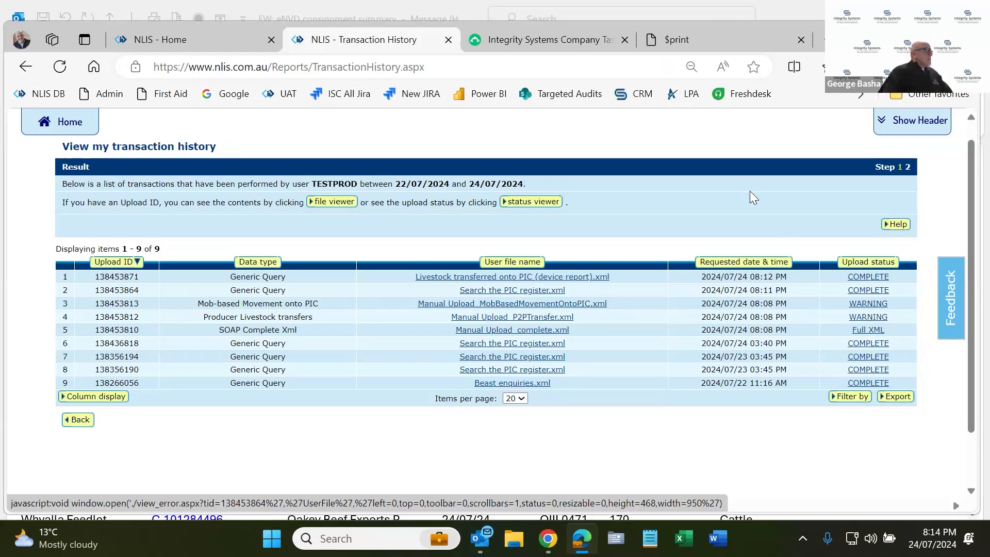
# - Return to Producer home with Sheep (individual) still selected and open the task list
pyautogui.click(75, 130)
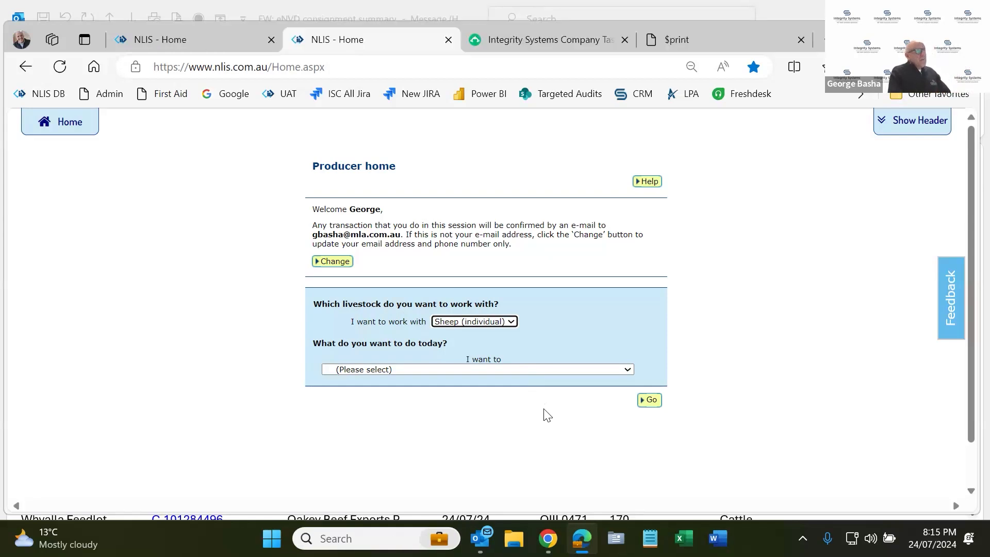
pyautogui.click(533, 369)
# - Choose View my eNVDs to reach the eNVD Consignments page
pyautogui.scroll(-3, 537, 344)
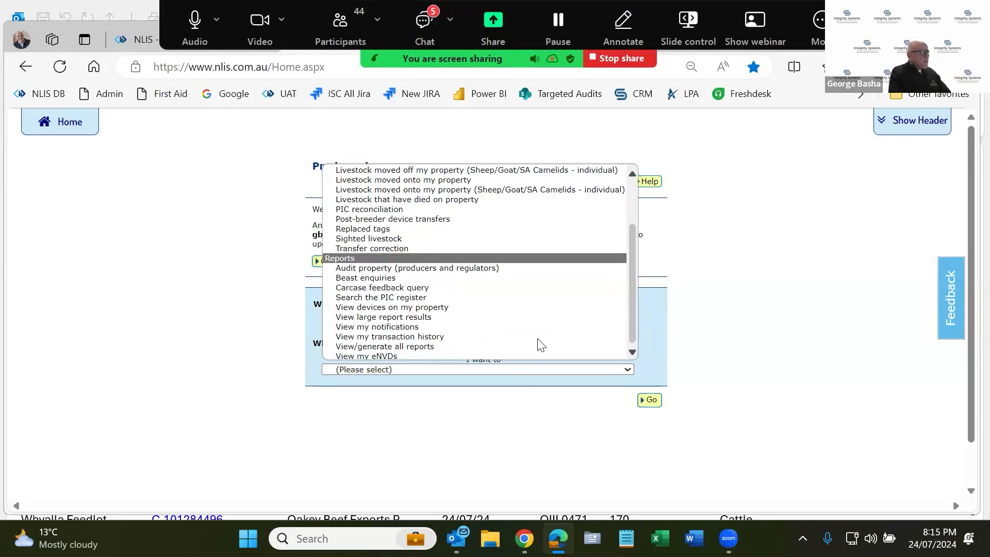
pyautogui.click(420, 356)
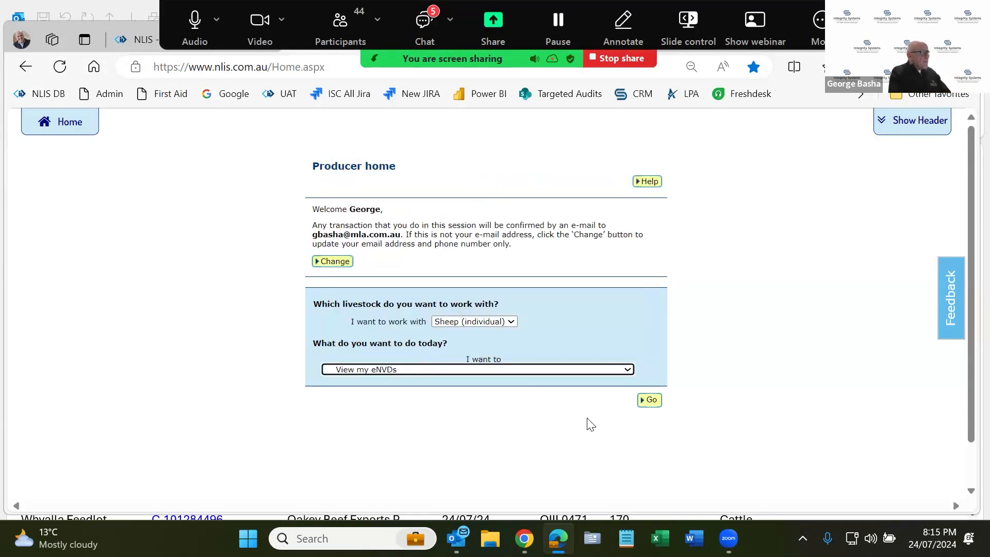
pyautogui.click(652, 402)
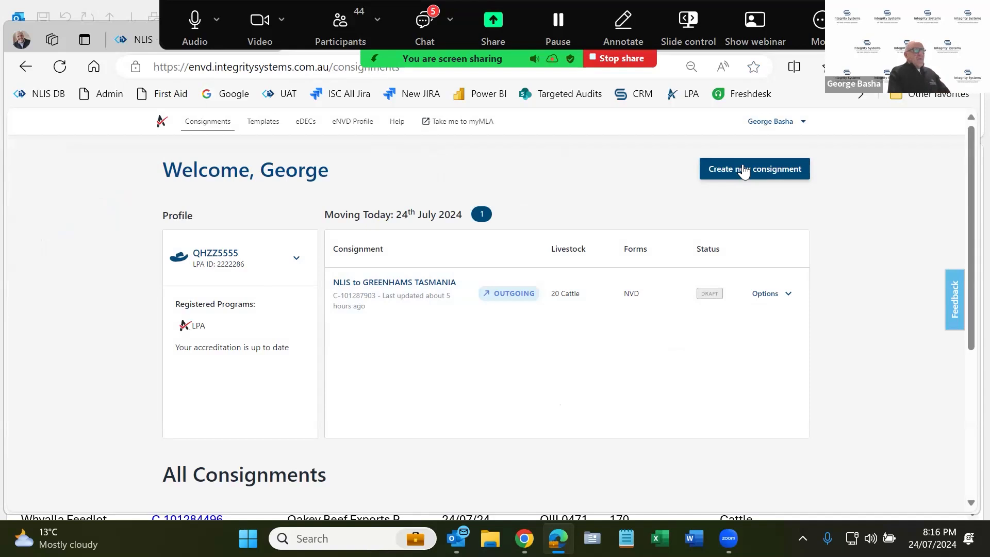
# - Start a new consignment from scratch with destination JBS AUSTRALIA LONGFORD, found by searching 'longford'
pyautogui.click(743, 170)
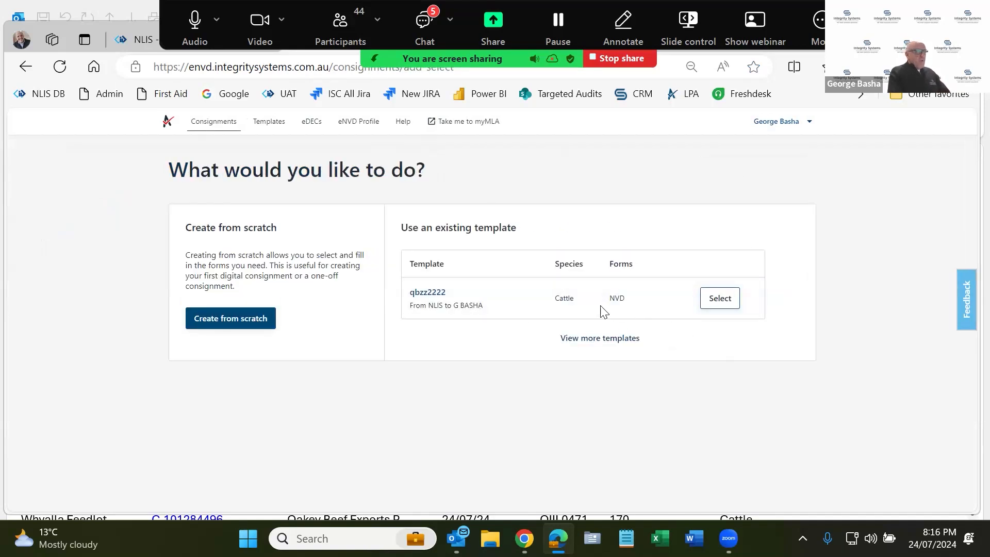
pyautogui.click(239, 319)
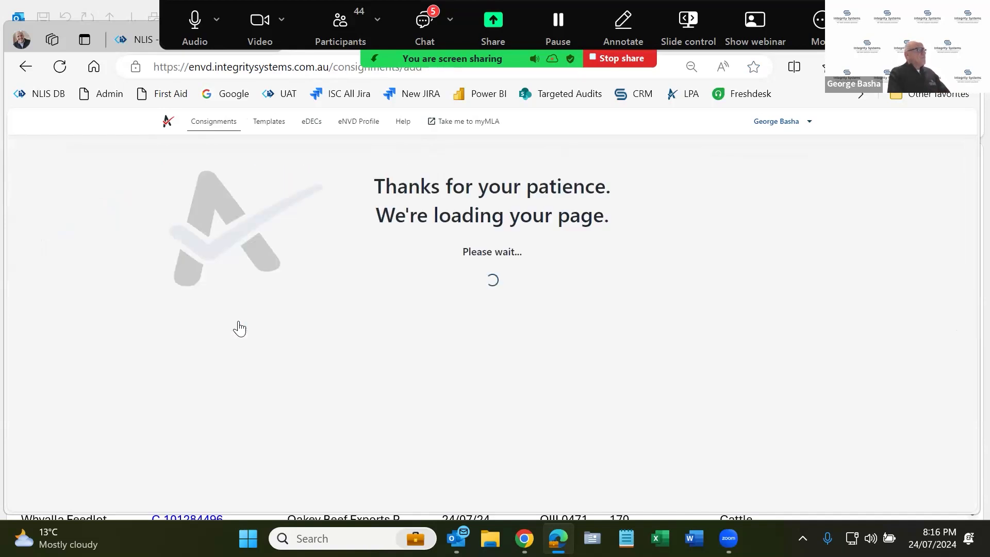
pyautogui.scroll(-2, 239, 328)
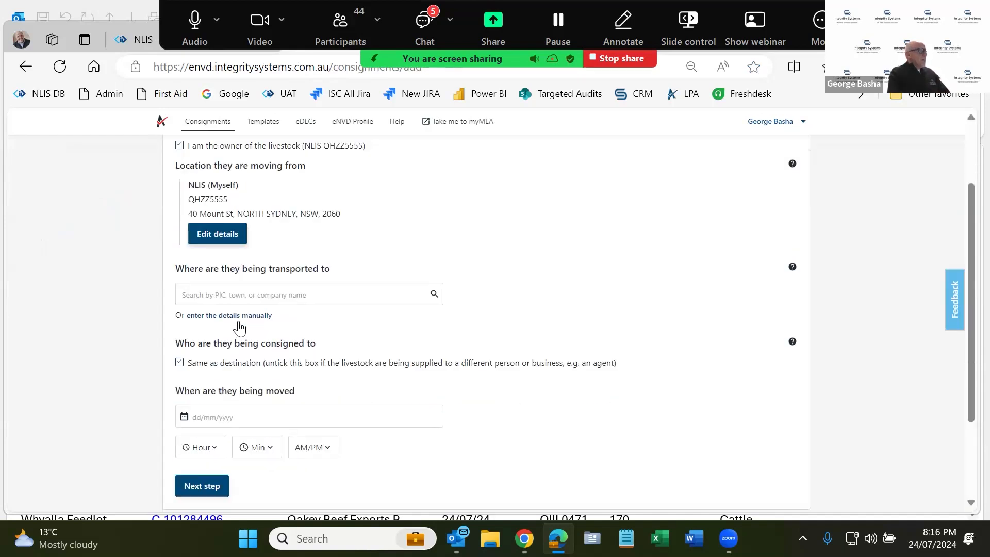
pyautogui.click(256, 294)
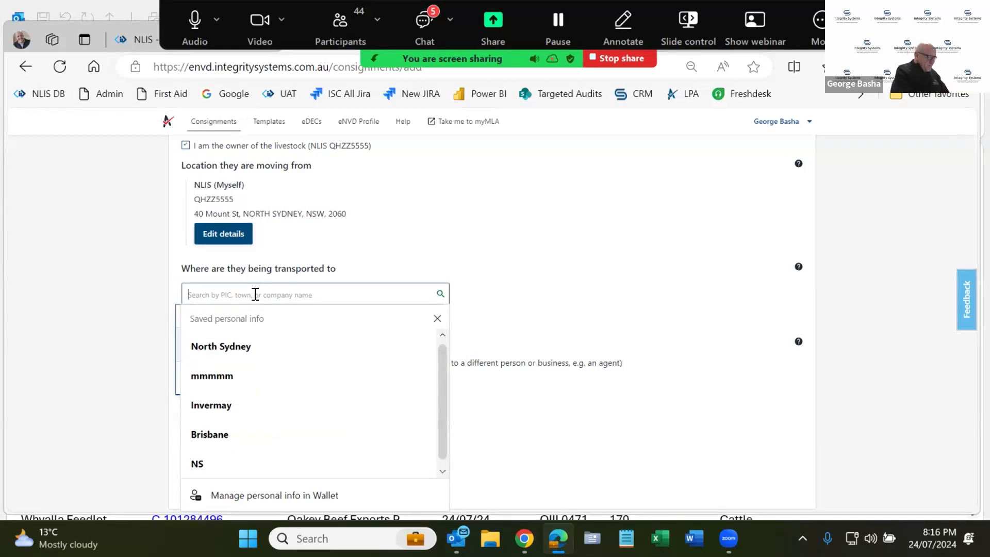
pyautogui.write('lon')
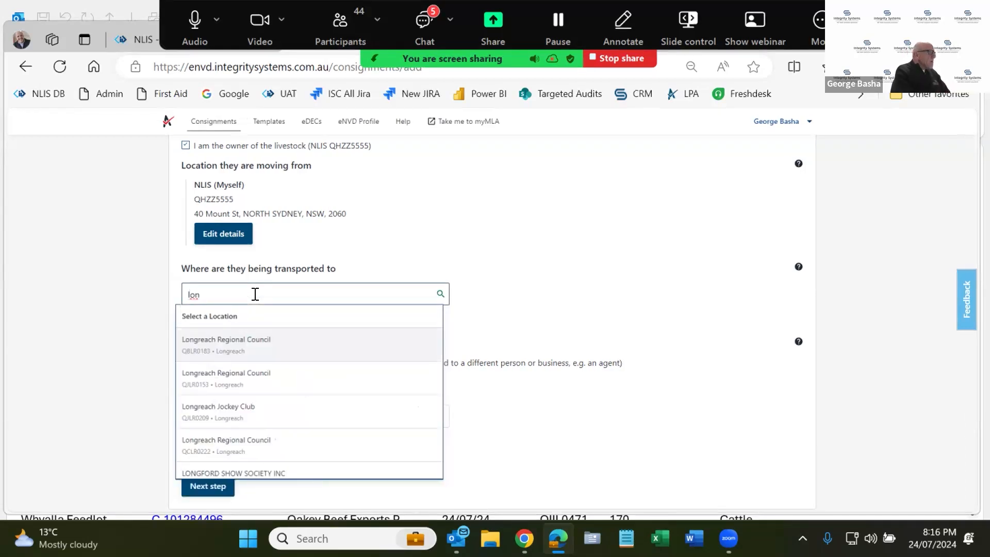
pyautogui.write('gford')
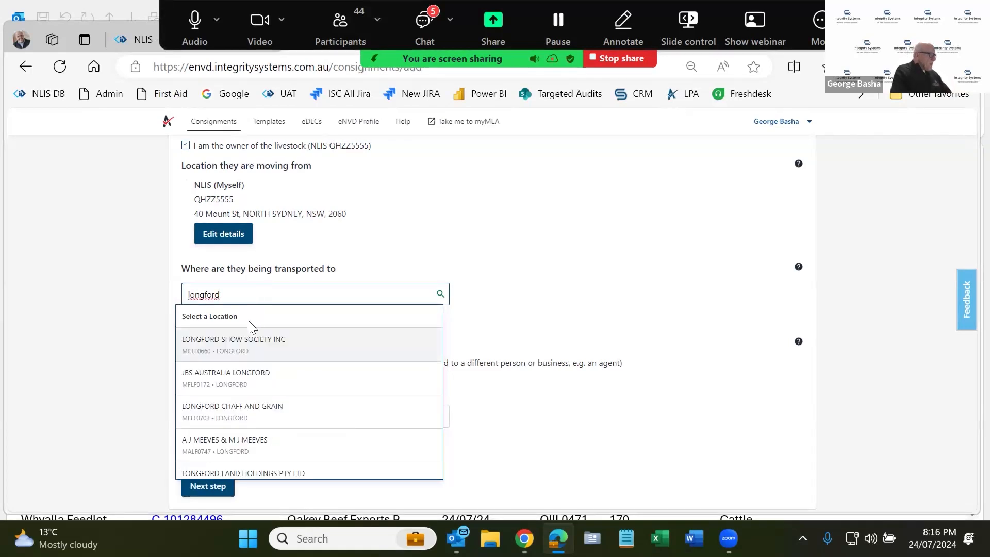
pyautogui.click(248, 384)
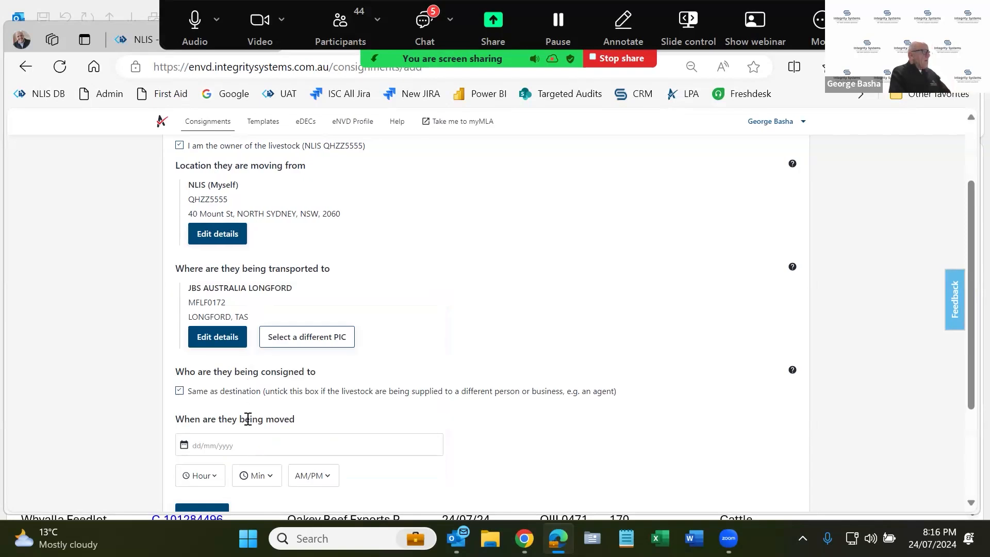
# - Set the movement to 24/07/2024 at 09:10 PM and continue to species selection
pyautogui.scroll(-3, 249, 418)
pyautogui.click(278, 304)
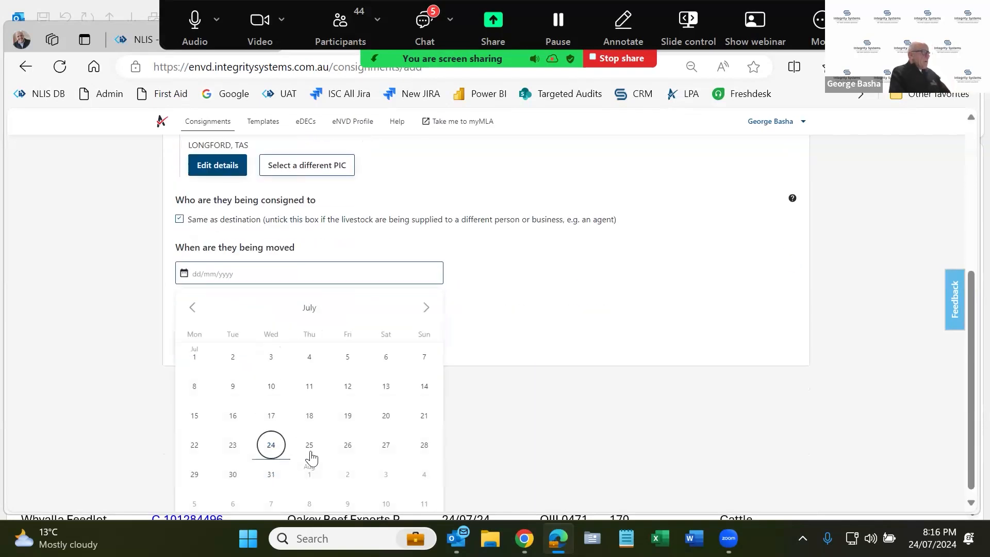
pyautogui.click(269, 448)
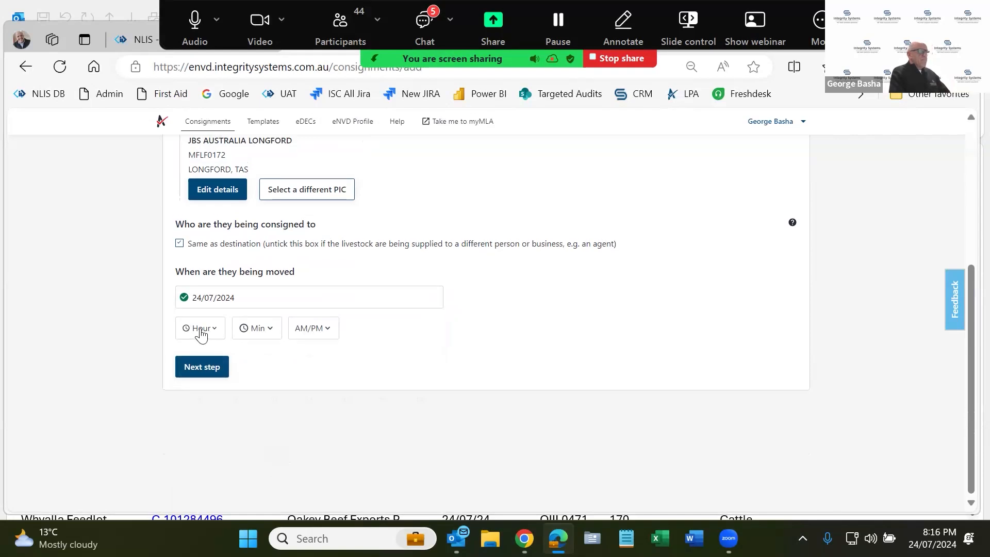
pyautogui.click(199, 332)
pyautogui.scroll(-3, 199, 304)
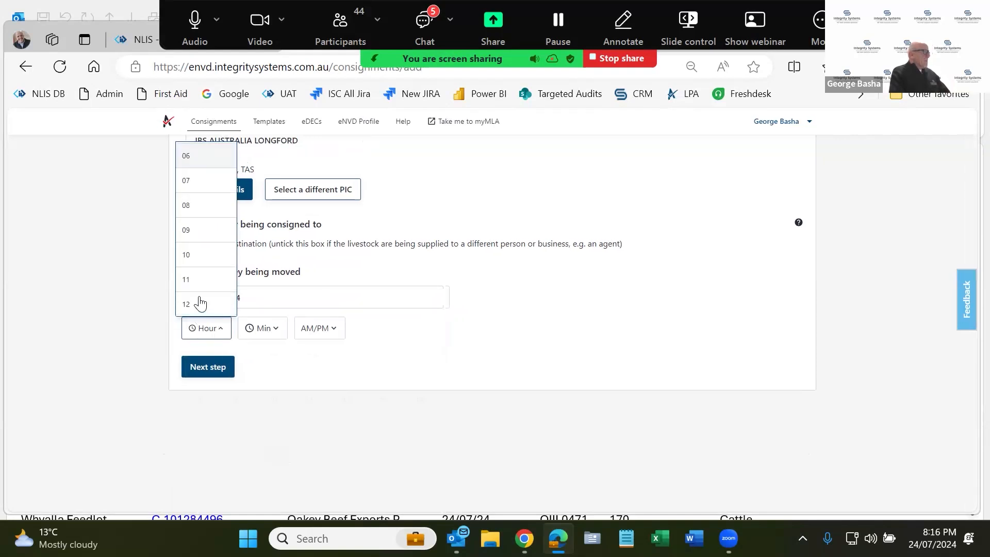
pyautogui.click(191, 227)
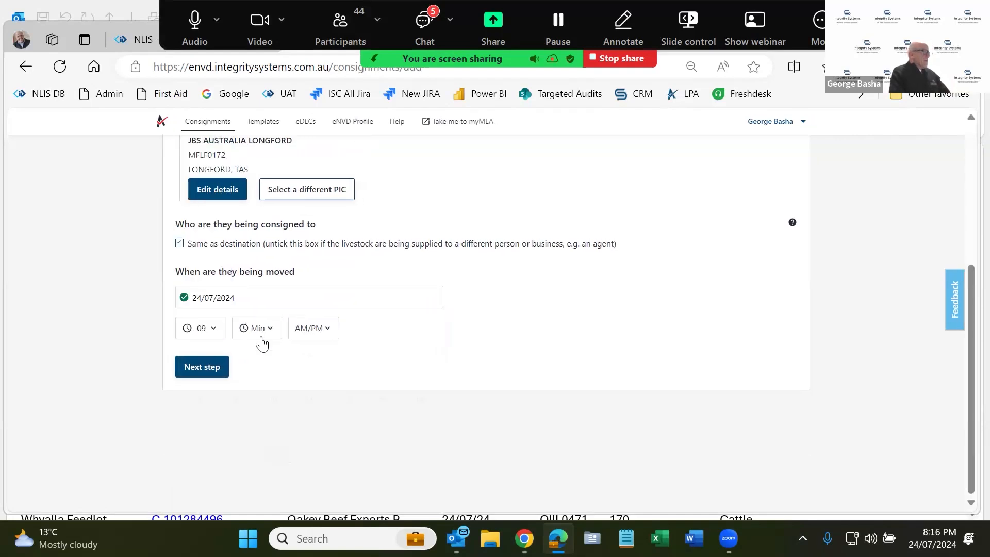
pyautogui.click(257, 319)
pyautogui.click(250, 211)
pyautogui.click(310, 340)
pyautogui.click(320, 404)
pyautogui.click(212, 374)
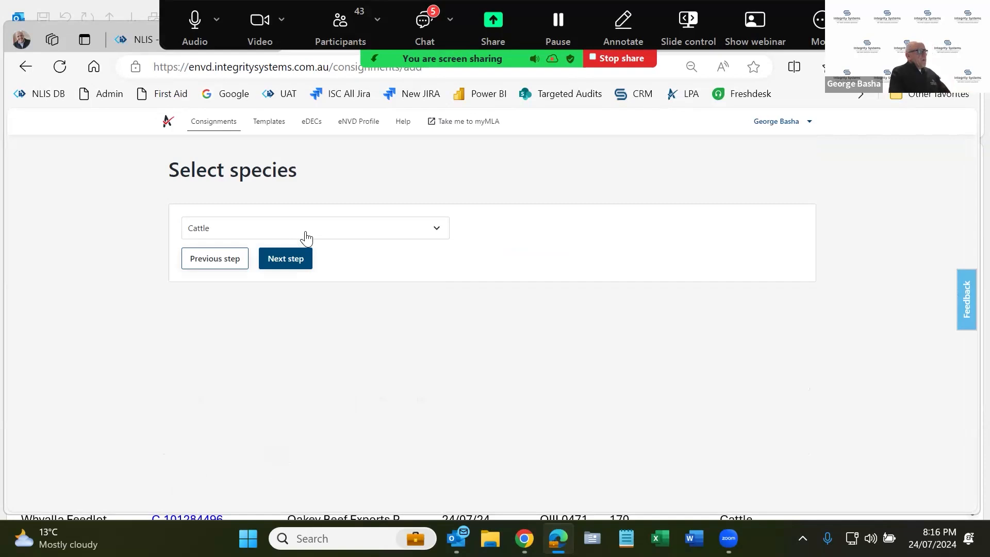
# - Keep Cattle as the species after briefly picking Sheep/Lamb, and select the NVD form
pyautogui.click(305, 237)
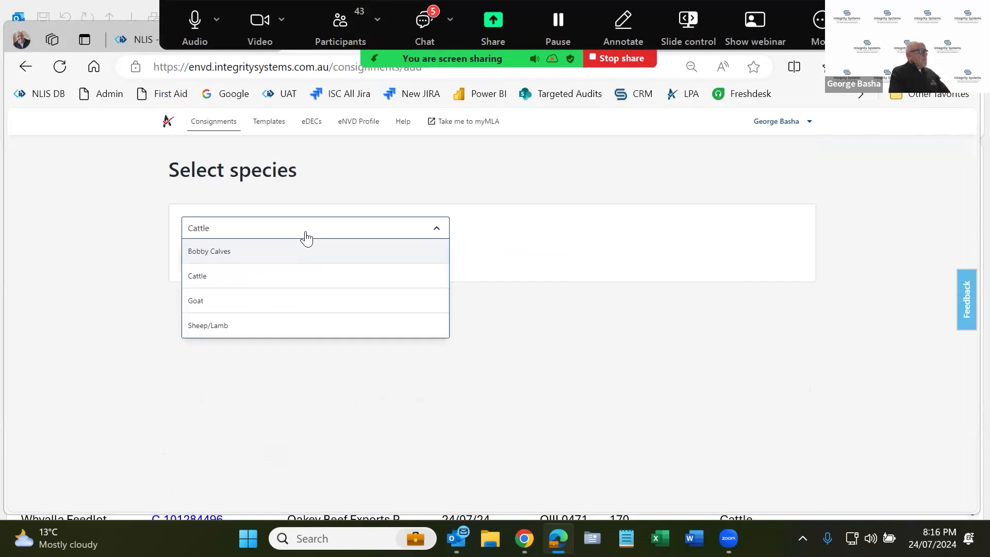
pyautogui.click(290, 317)
pyautogui.click(279, 230)
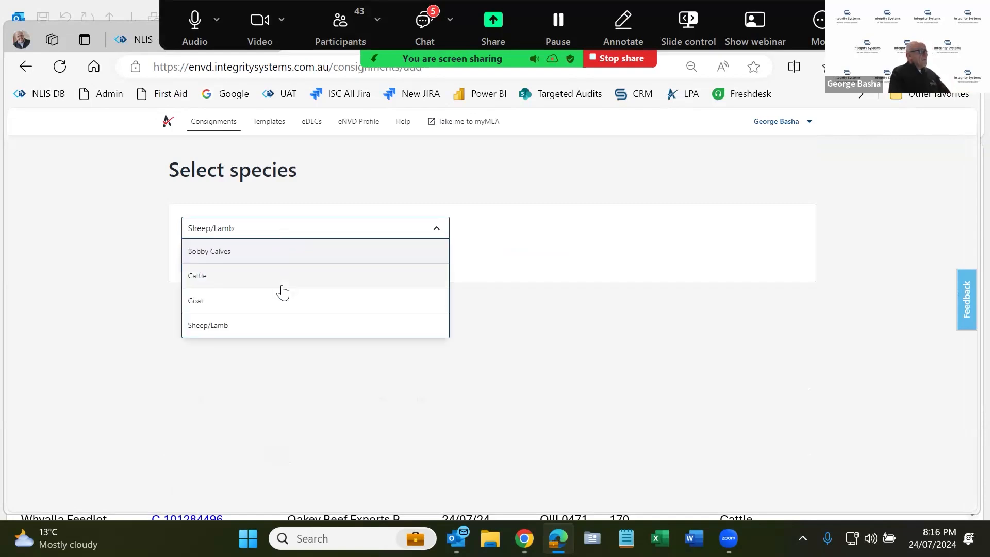
pyautogui.click(282, 276)
pyautogui.click(285, 260)
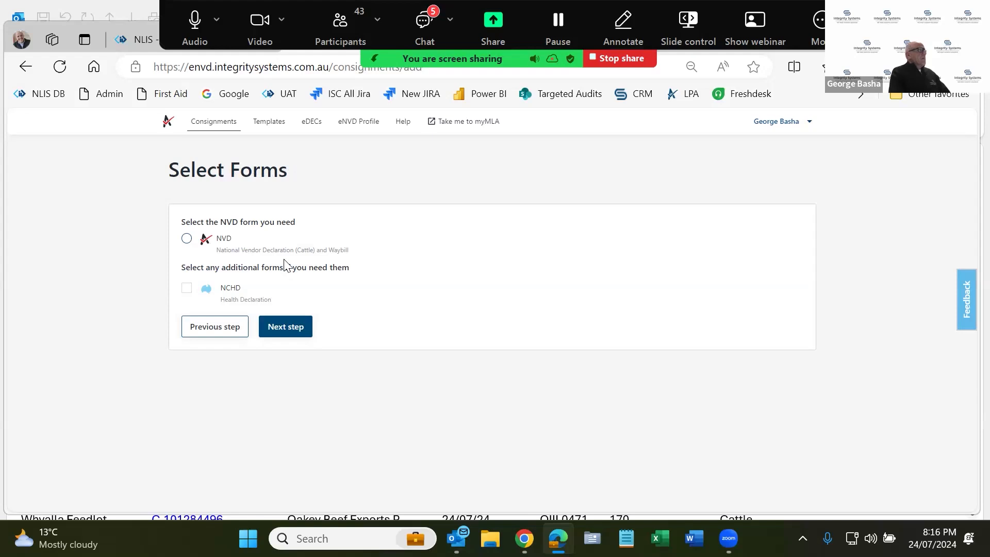
pyautogui.click(186, 239)
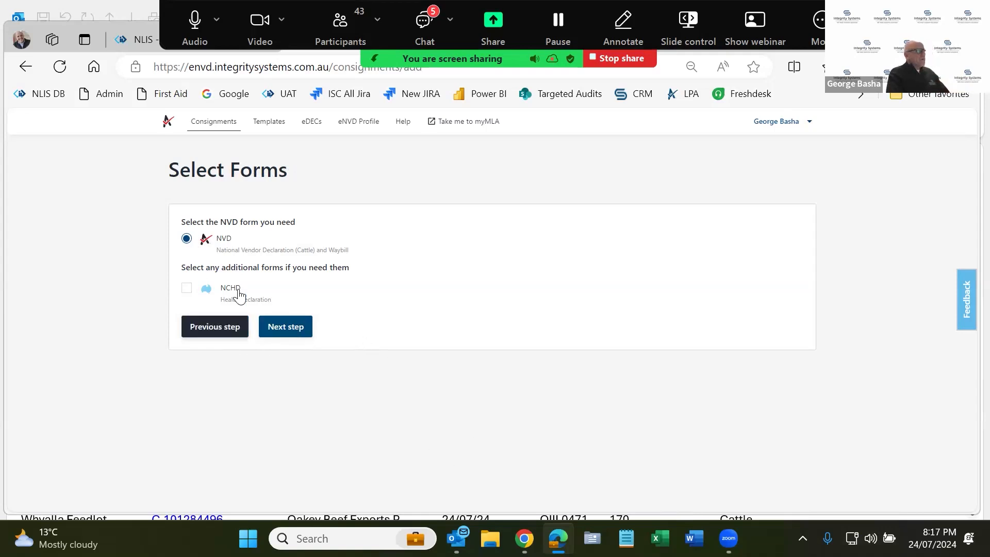
# - Add a livestock description of 5 head of angus, sex Steer
pyautogui.click(299, 330)
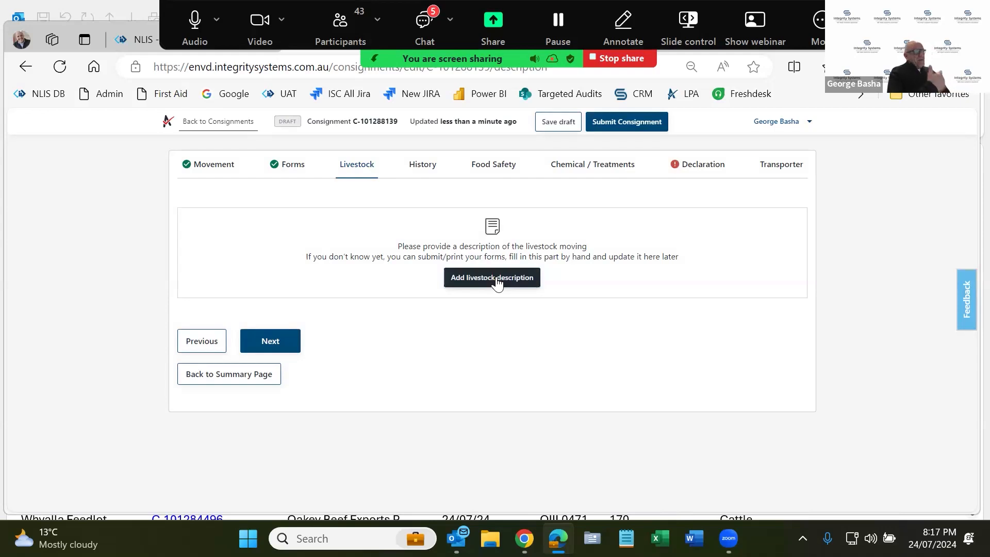
pyautogui.click(496, 282)
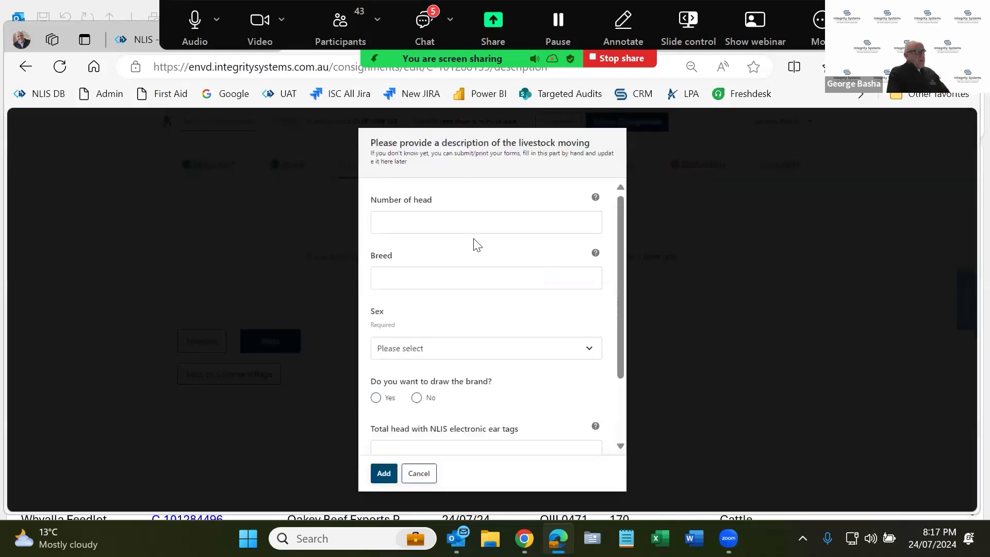
pyautogui.click(465, 227)
pyautogui.write('5')
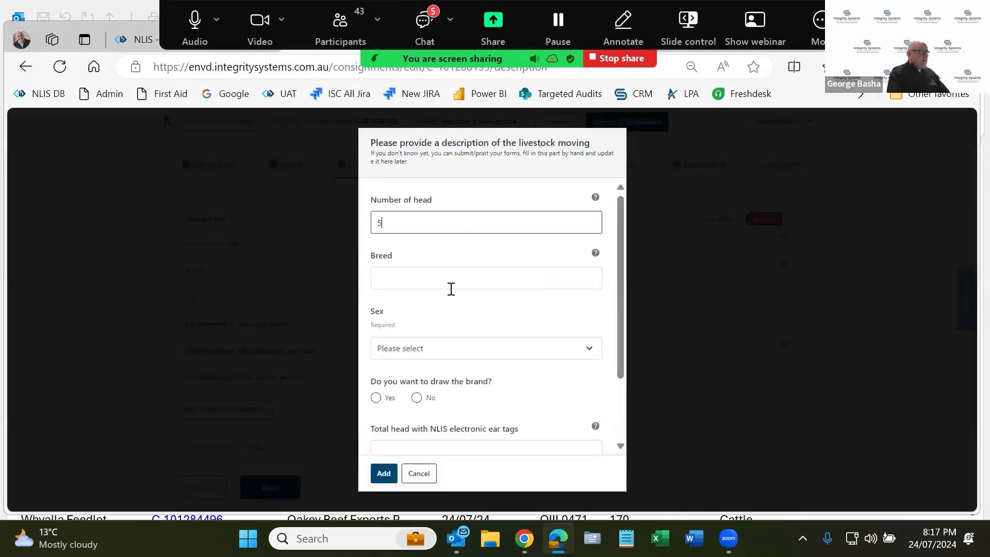
pyautogui.click(451, 285)
pyautogui.write('angus')
pyautogui.press('Tab')
pyautogui.click(457, 359)
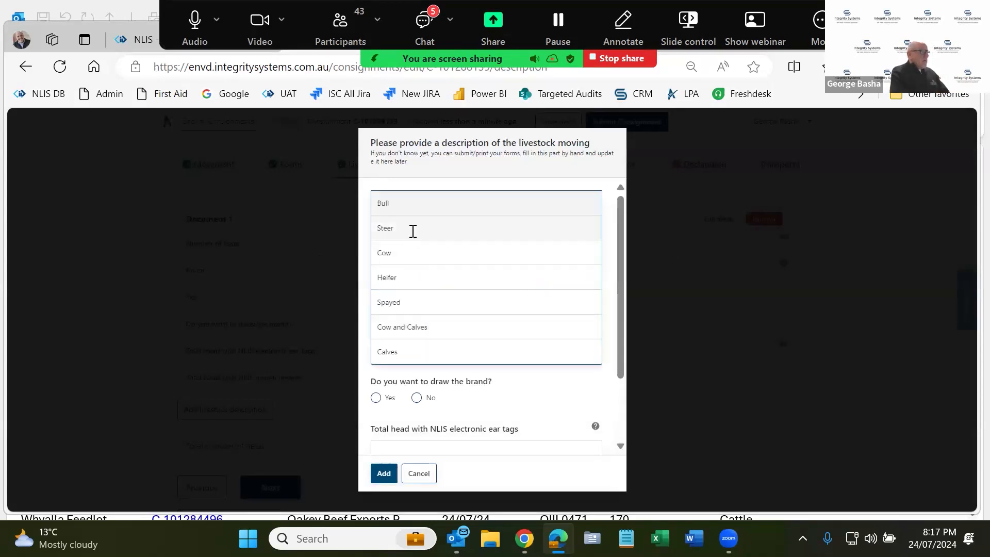
pyautogui.click(410, 227)
# - Answer No to the brand drawing, enter 5 ear tags and 0 rumen devices, and save
pyautogui.click(418, 397)
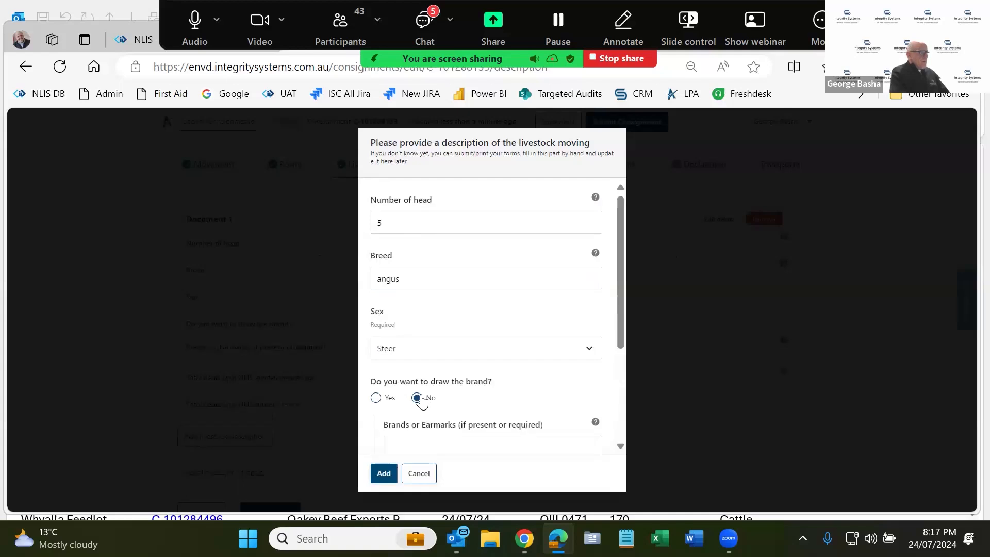
pyautogui.scroll(-3, 421, 394)
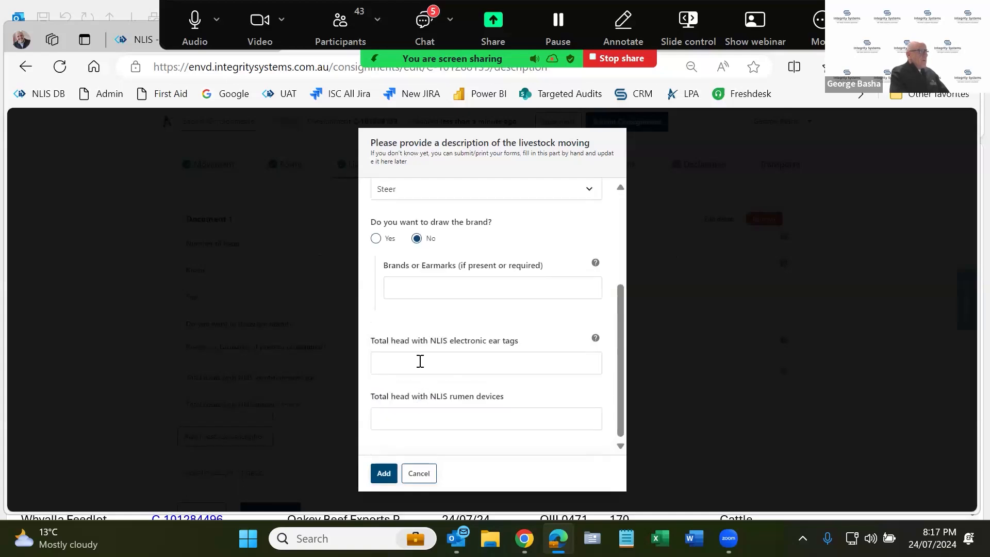
pyautogui.scroll(3, 420, 361)
pyautogui.scroll(-2, 420, 361)
pyautogui.click(433, 405)
pyautogui.write('5')
pyautogui.scroll(-1, 435, 436)
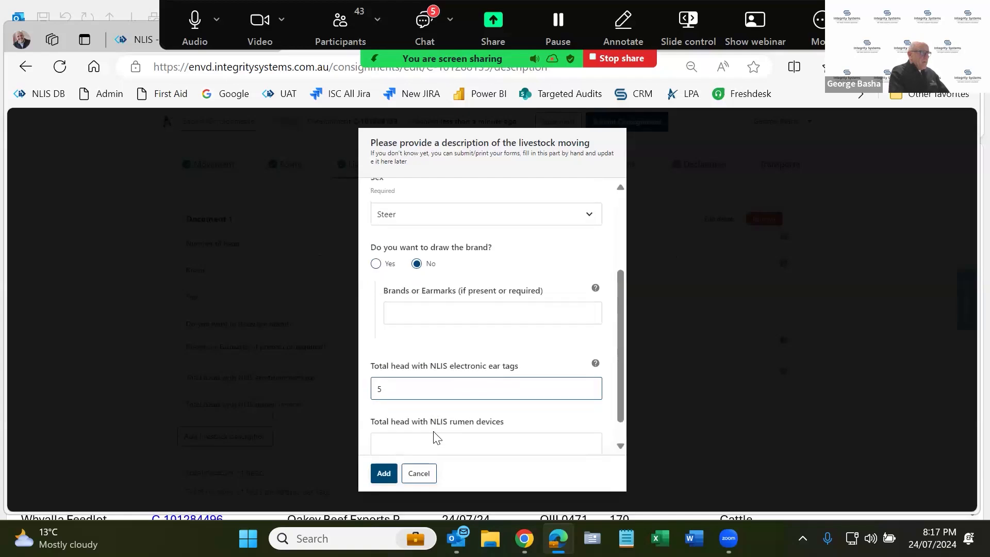
pyautogui.click(434, 415)
pyautogui.write('0')
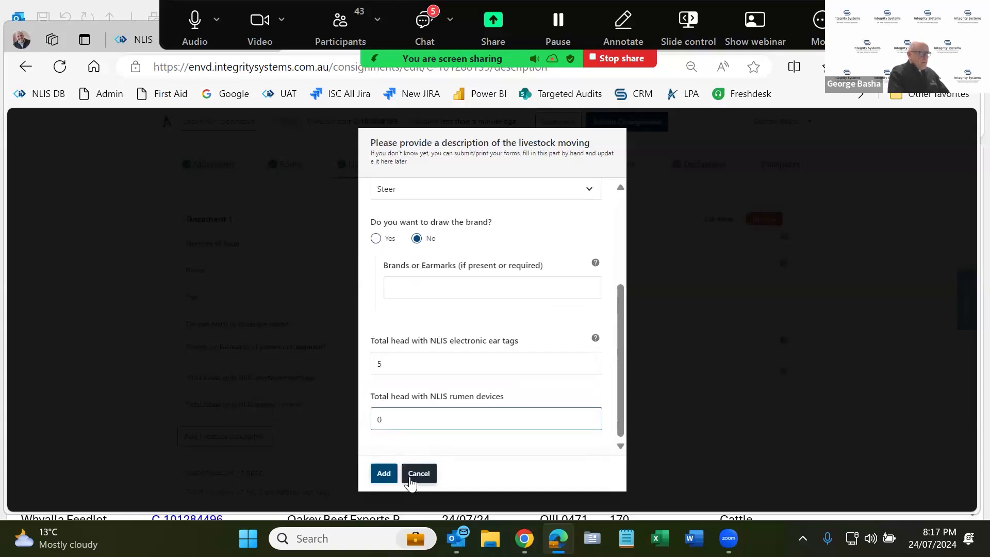
pyautogui.click(392, 475)
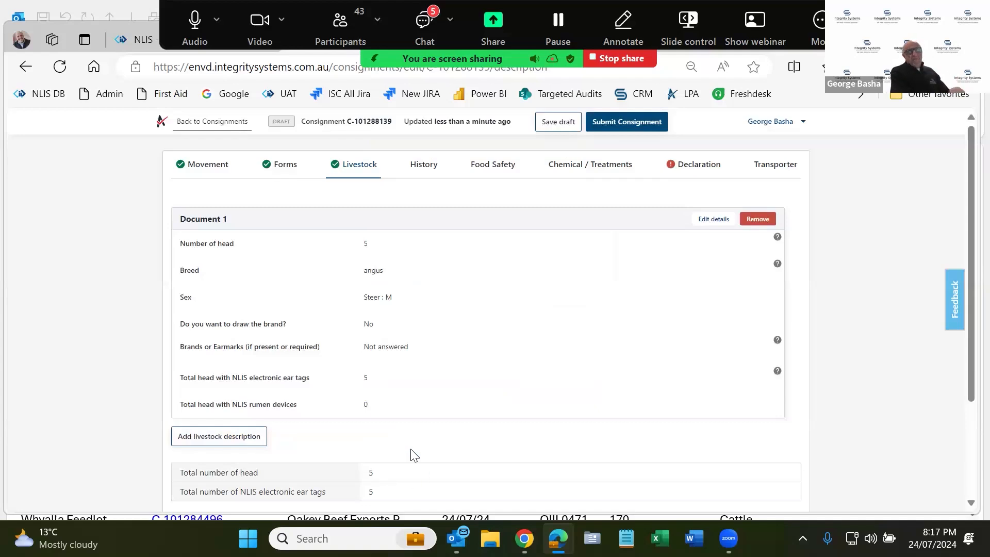
pyautogui.scroll(-1, 379, 410)
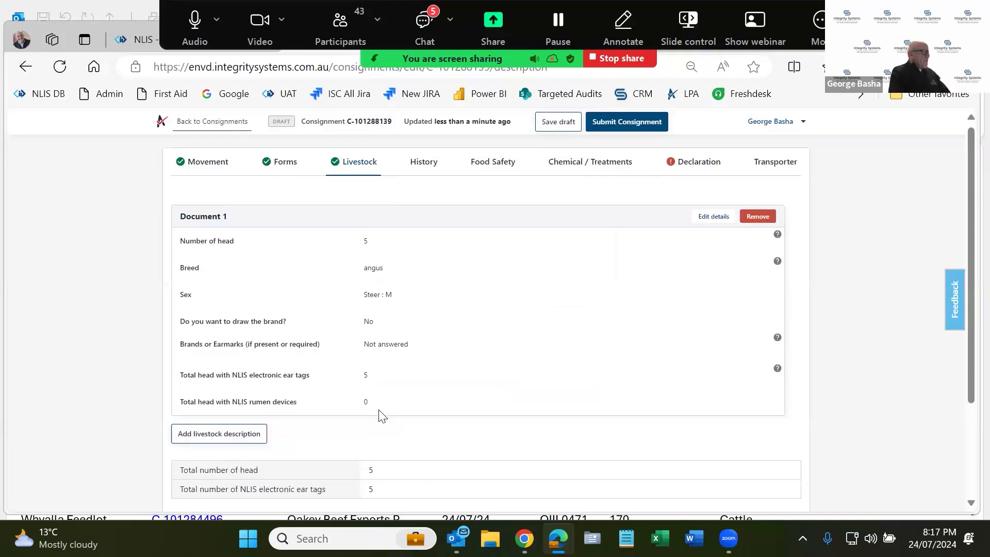
pyautogui.scroll(-2, 378, 412)
pyautogui.click(267, 417)
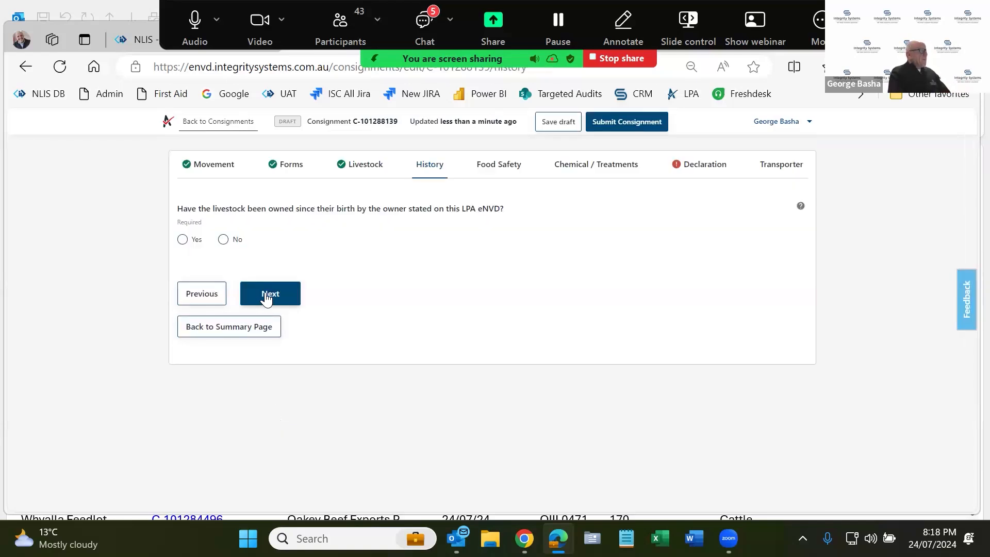
pyautogui.click(266, 298)
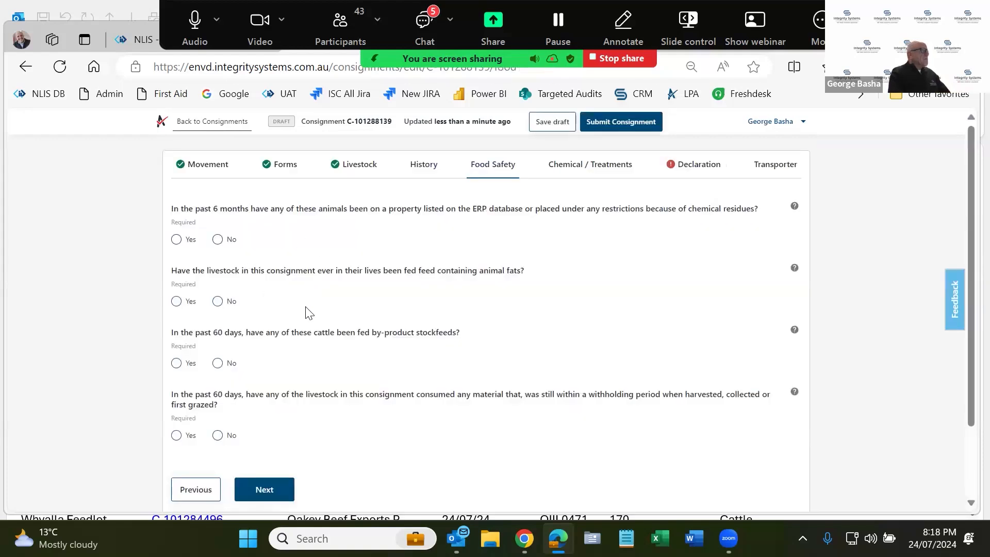
pyautogui.scroll(-2, 306, 312)
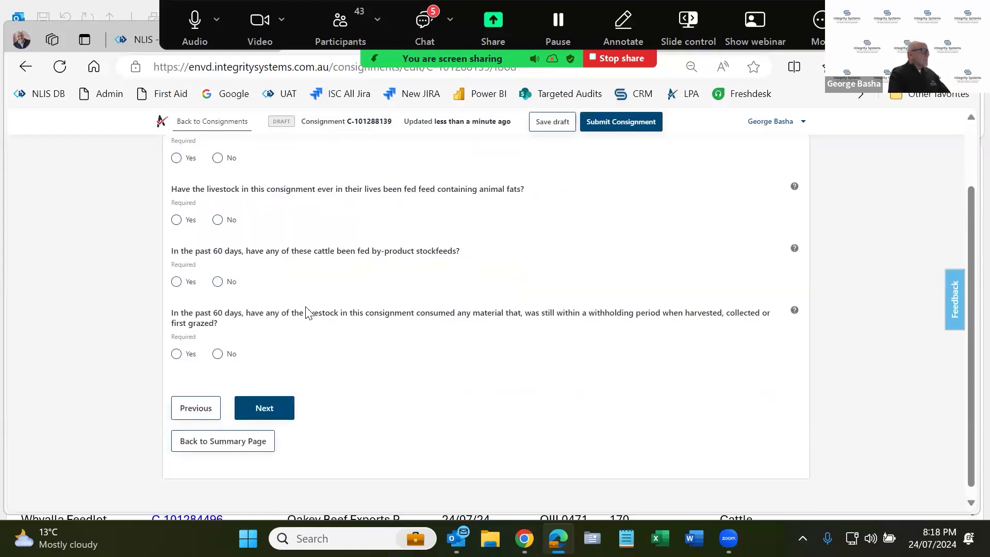
pyautogui.click(276, 399)
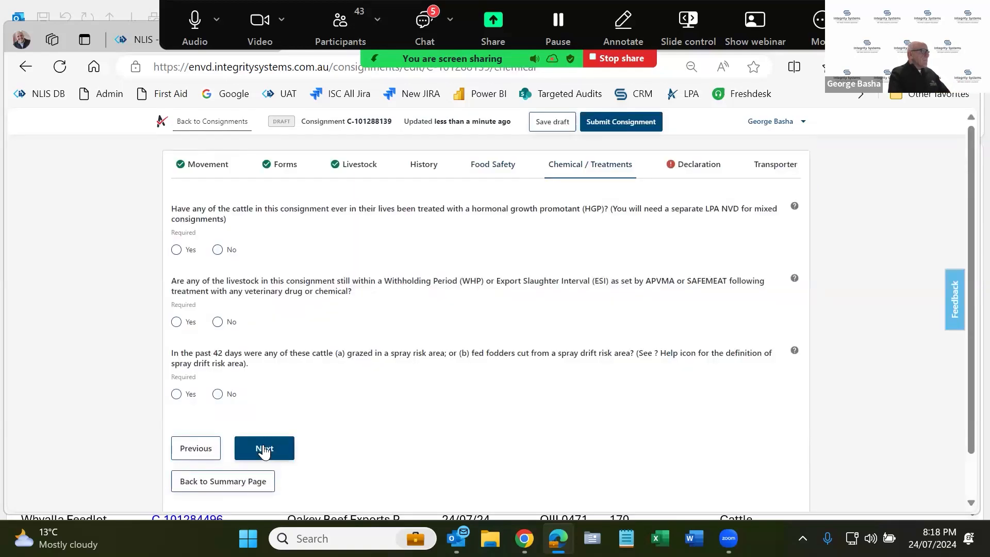
pyautogui.click(263, 449)
# - Agree to the NVD declaration terms, continue to the Transporter step and choose to submit
pyautogui.scroll(-6, 264, 451)
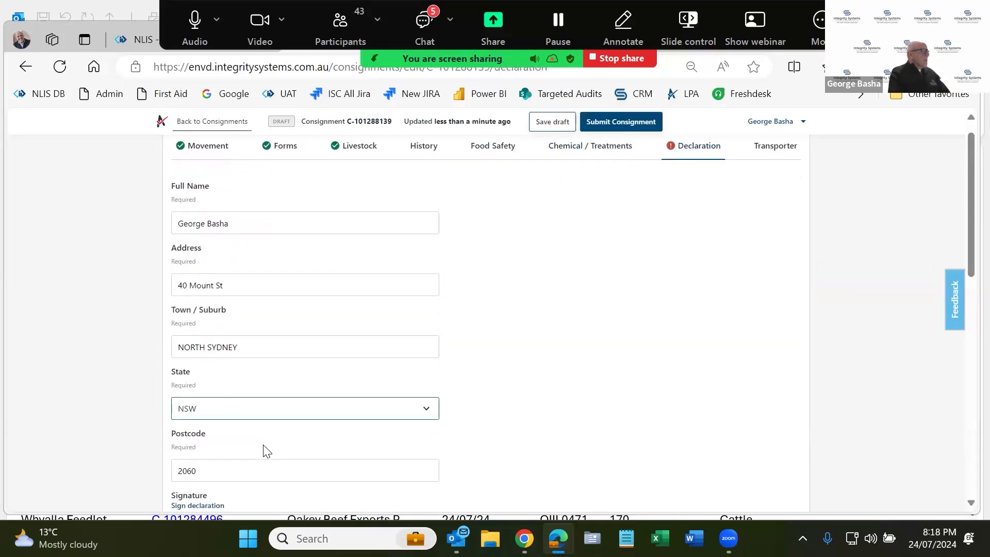
pyautogui.scroll(-4, 264, 451)
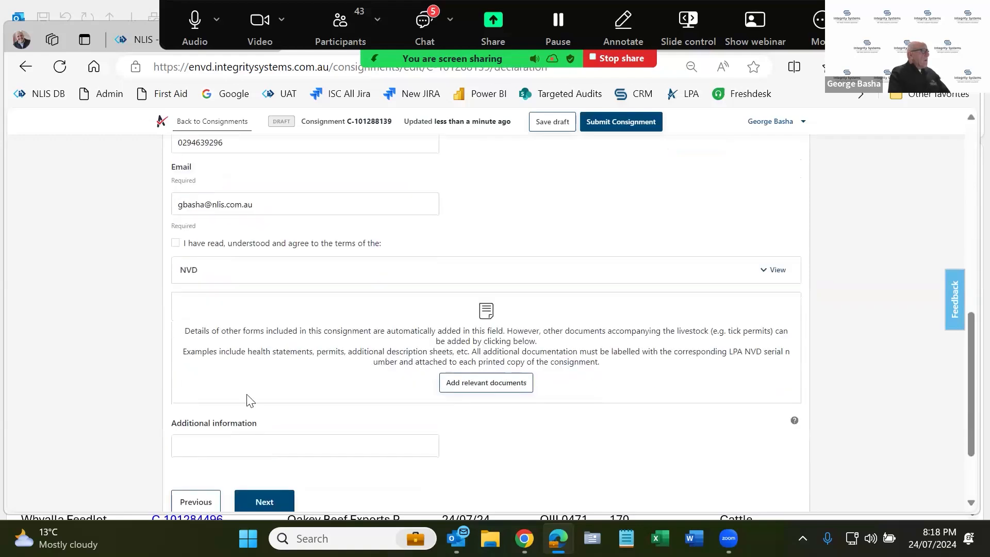
pyautogui.click(174, 246)
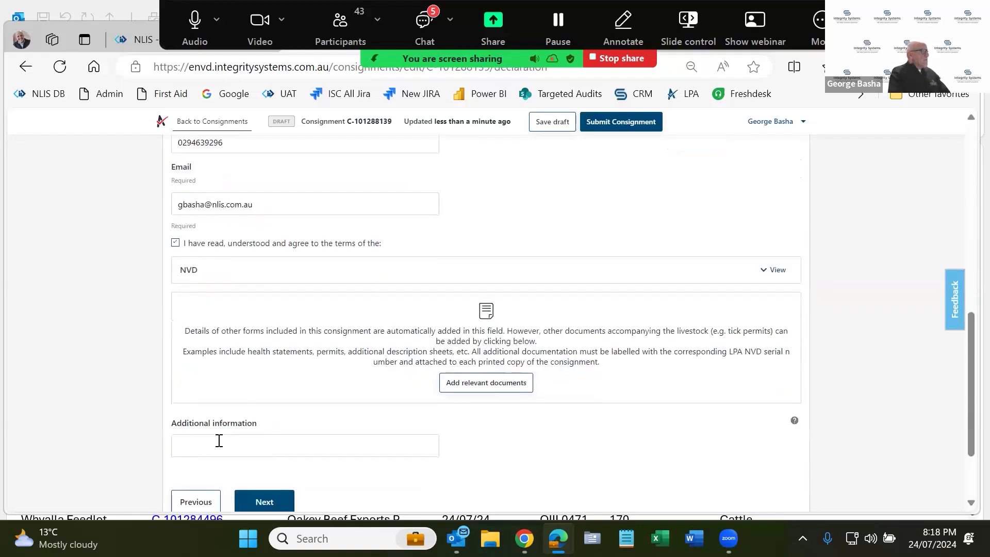
pyautogui.click(265, 496)
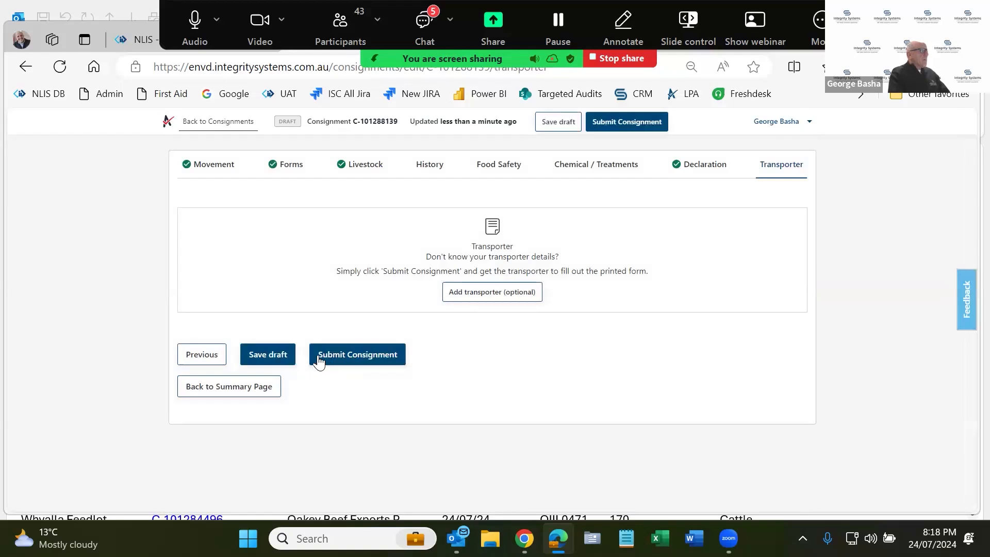
pyautogui.click(361, 350)
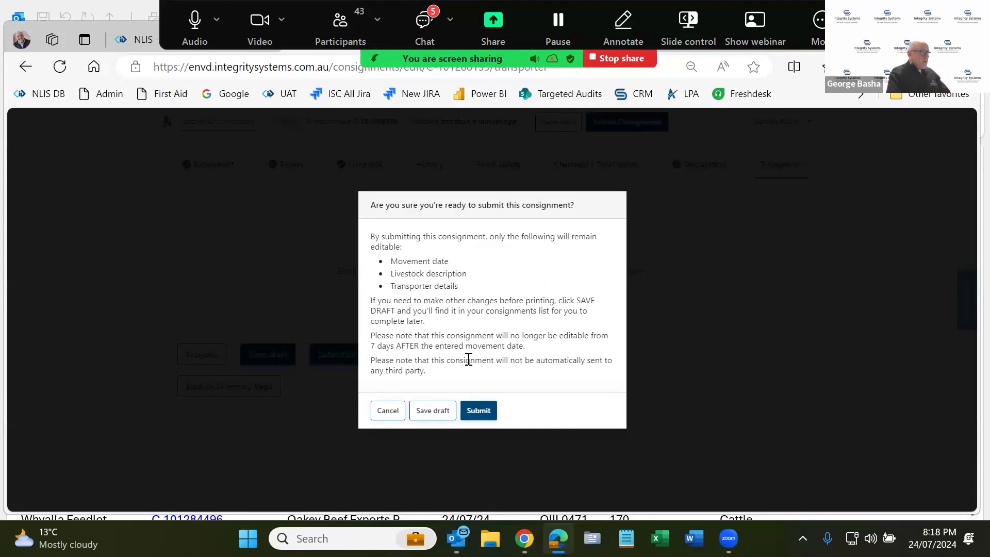
# - Confirm submission of consignment C-101288139 in the confirmation dialog
pyautogui.click(488, 417)
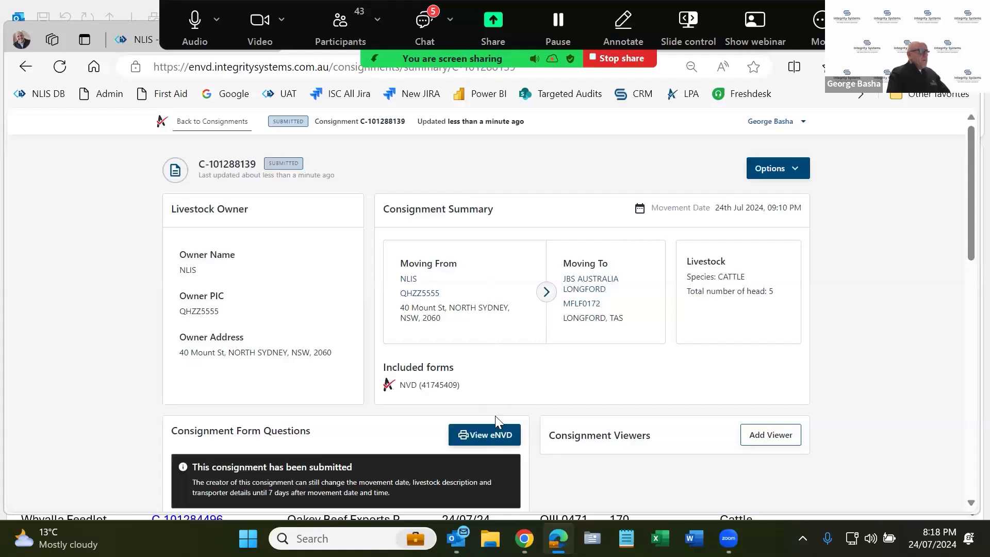
# - Open NVD 41745409 as a PDF from the submitted consignment's summary page
pyautogui.scroll(-3, 494, 416)
pyautogui.scroll(3, 606, 331)
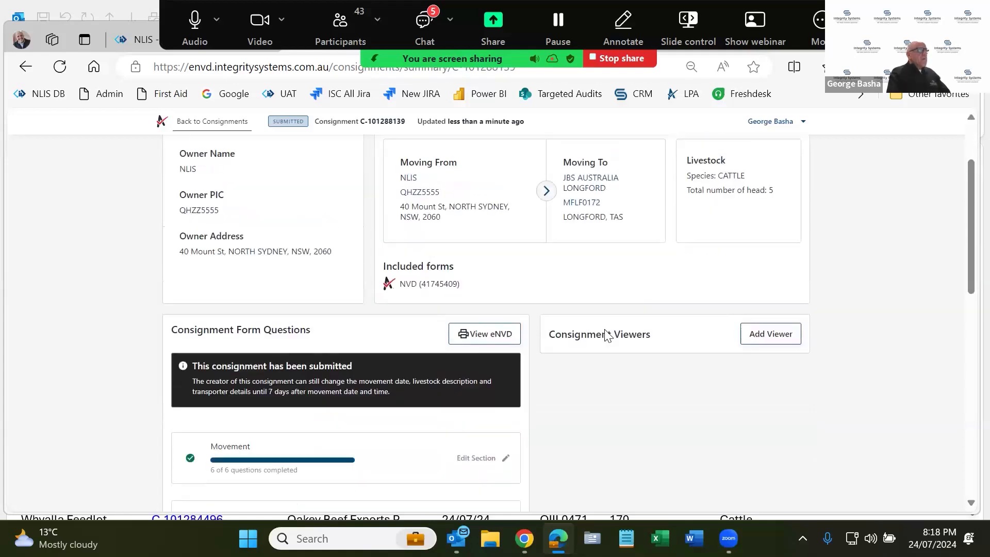
pyautogui.click(486, 434)
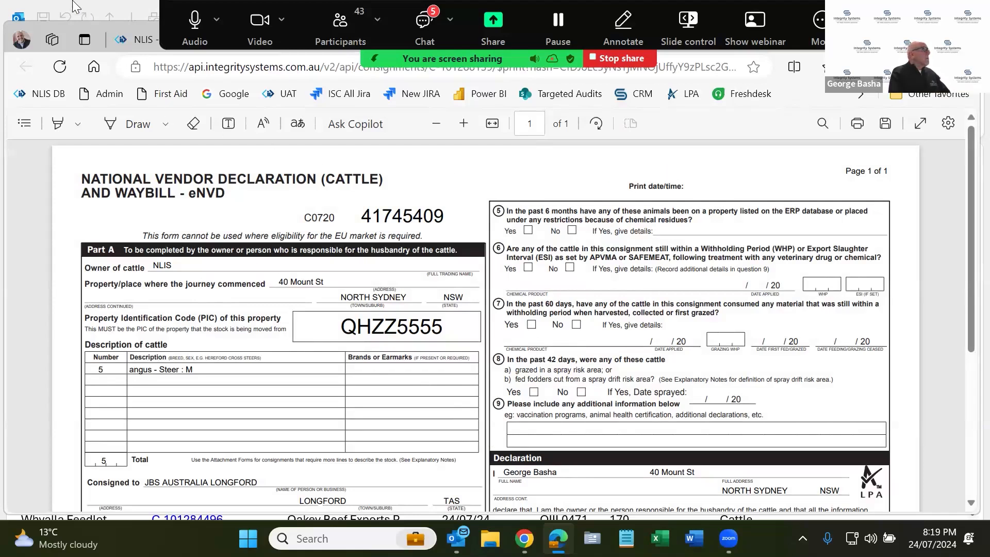
pyautogui.moveTo(64, 26); pyautogui.dragTo(68, 64)
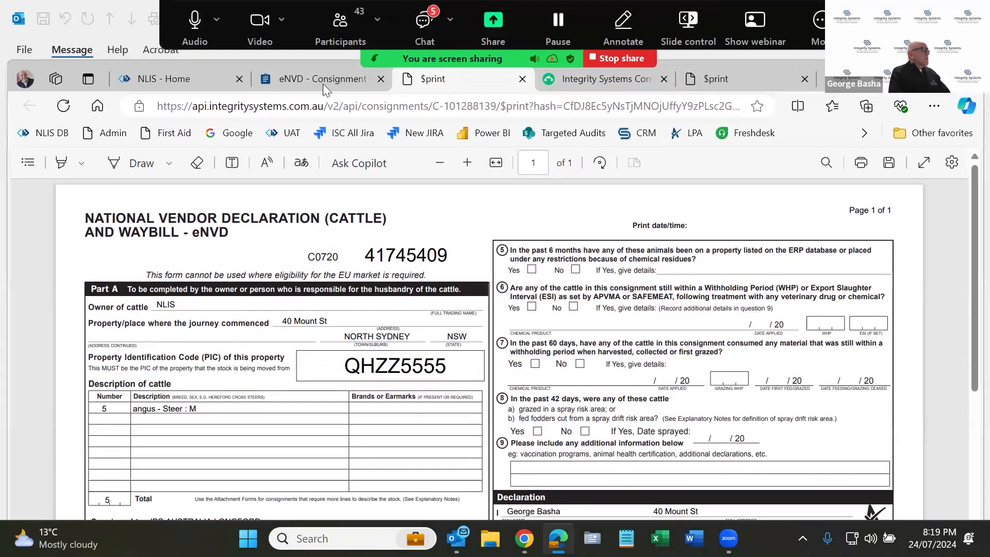
# - Switch from the PDF back to the C-101288139 summary tab and scroll through it
pyautogui.click(304, 73)
pyautogui.click(232, 67)
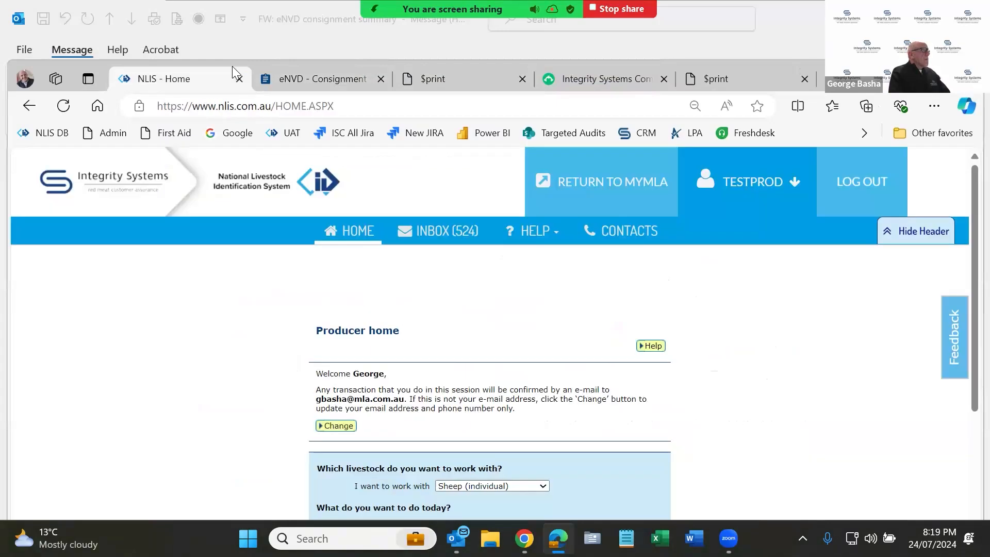
pyautogui.click(297, 78)
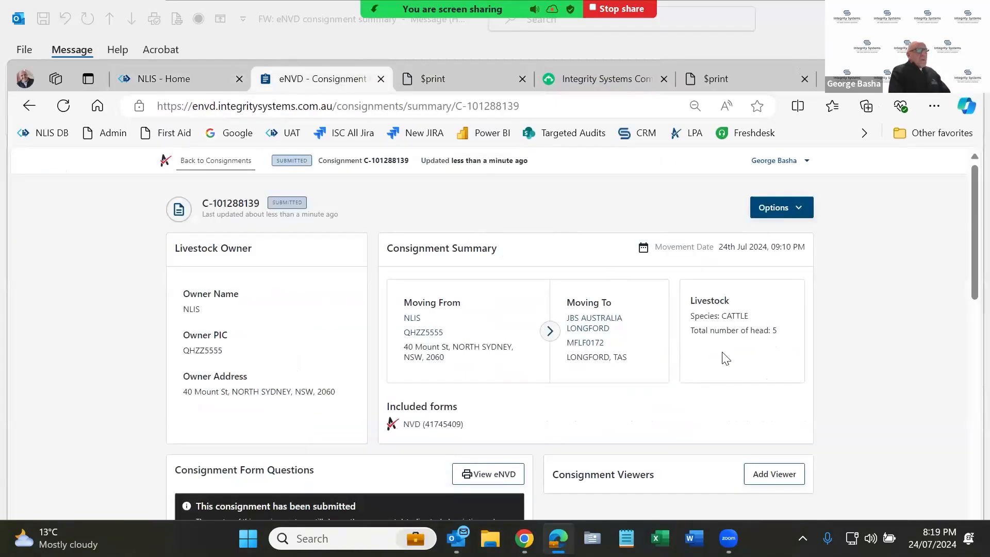
pyautogui.scroll(-10, 721, 355)
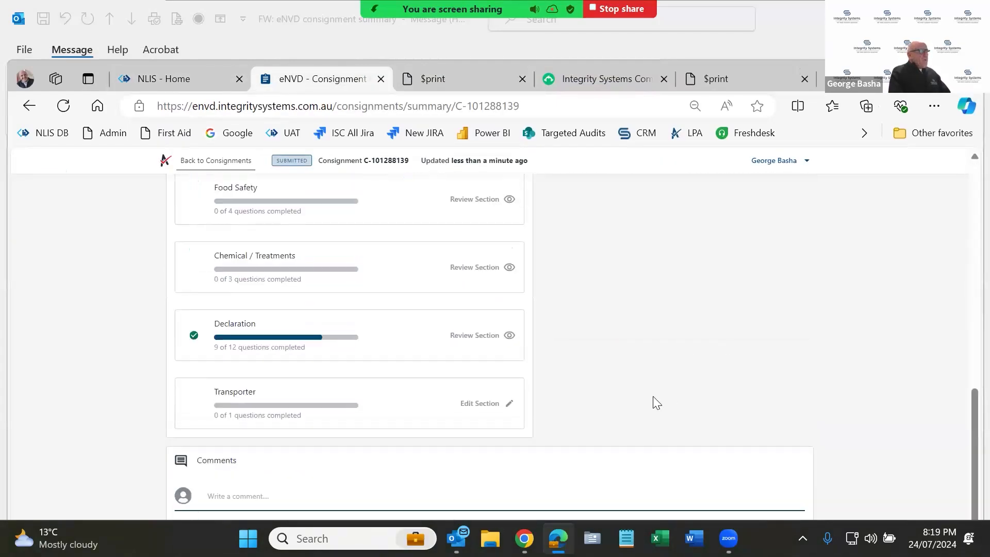
pyautogui.scroll(8, 637, 396)
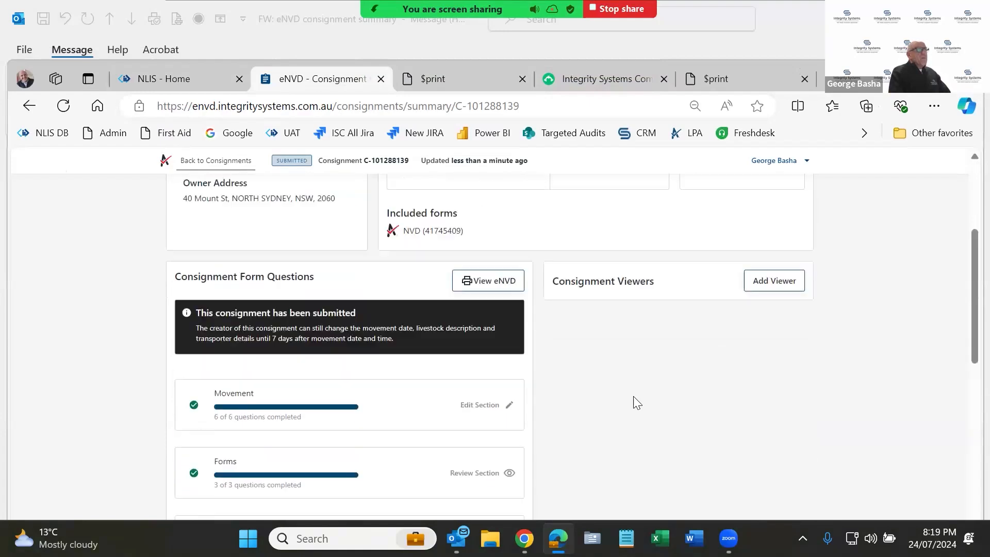
pyautogui.scroll(3, 637, 402)
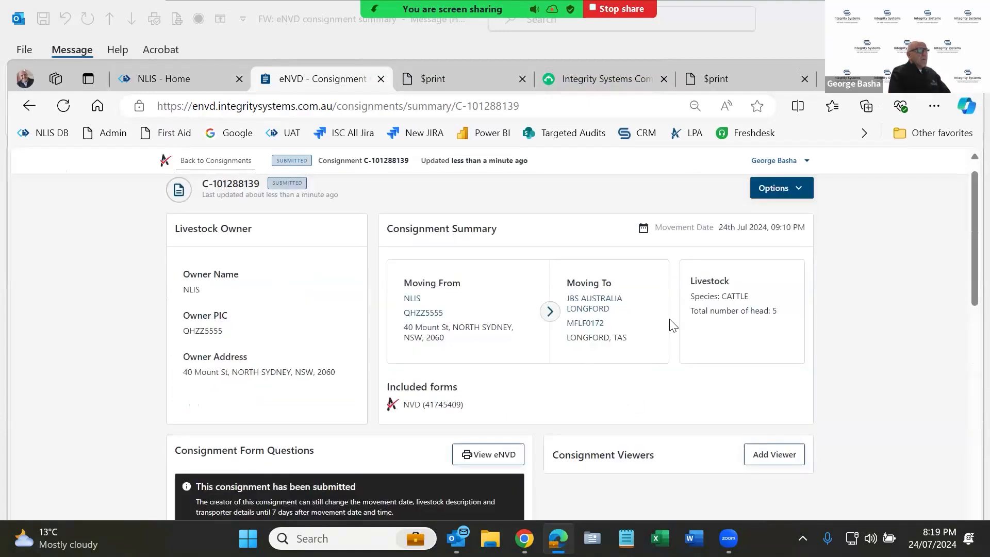
pyautogui.scroll(1, 776, 218)
# - Open the consignment's Options list, then switch to the Whyalla Feedlot NVD 41740557 PDF tab
pyautogui.click(776, 212)
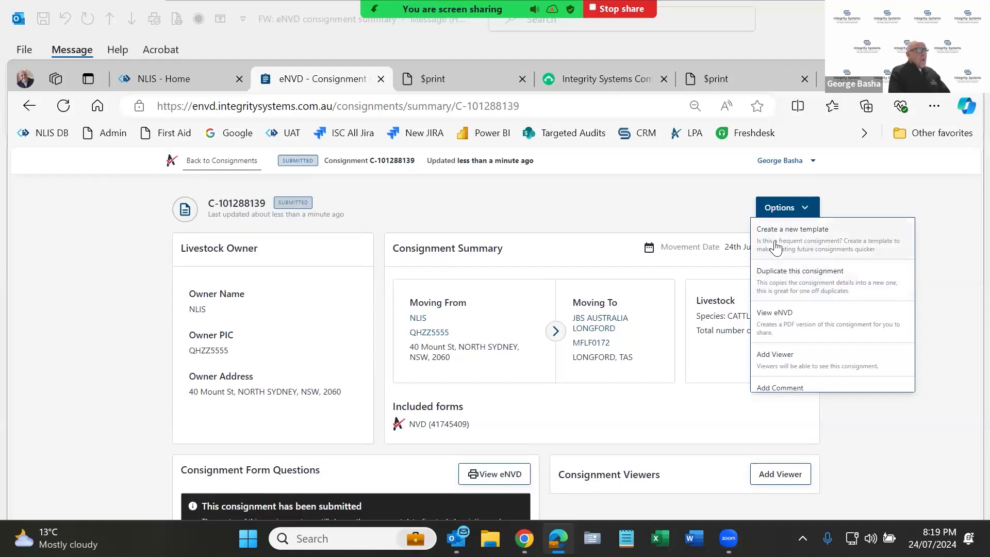
pyautogui.click(731, 76)
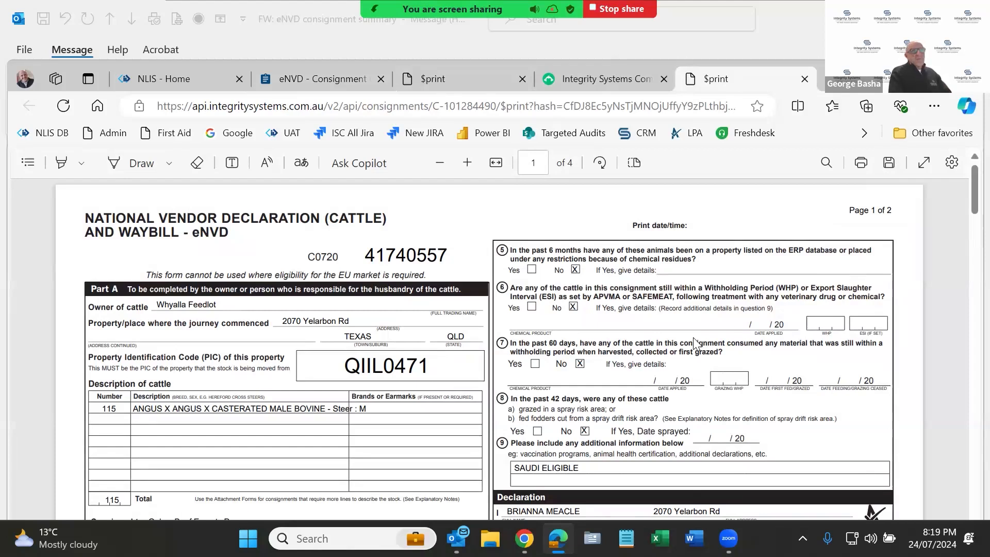
# - Review the NVD 41745409 PDF for five angus steers to JBS Australia Longford, then return
pyautogui.click(485, 79)
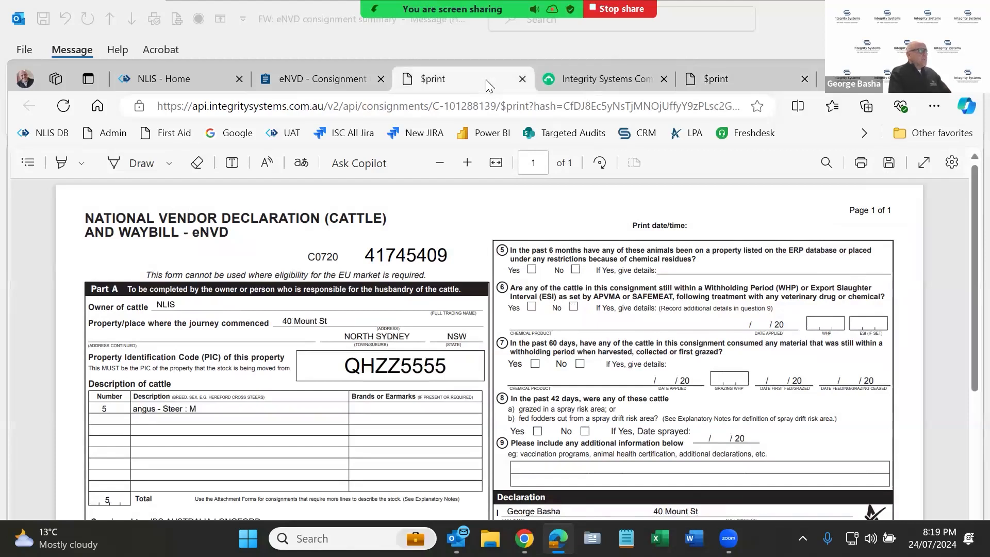
pyautogui.scroll(-1, 226, 489)
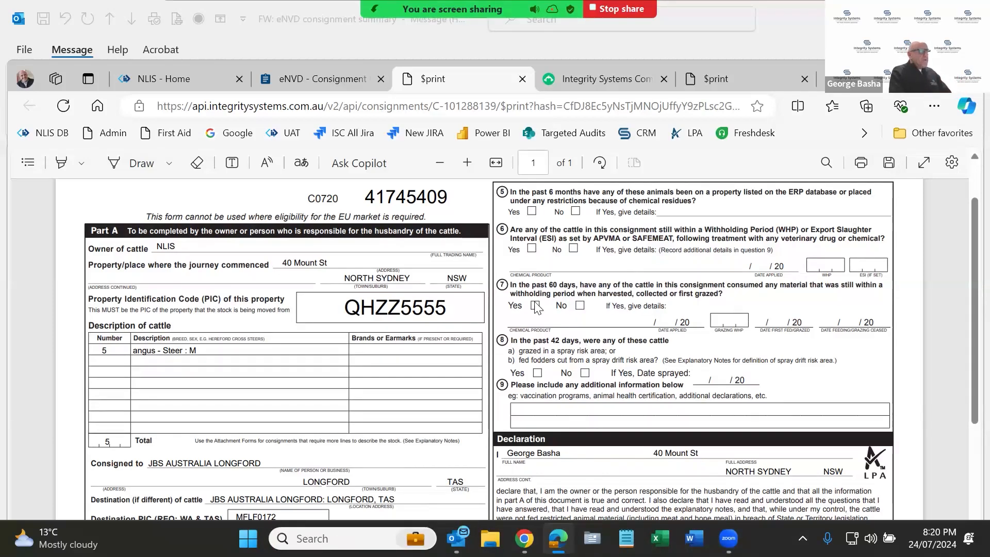
pyautogui.click(337, 79)
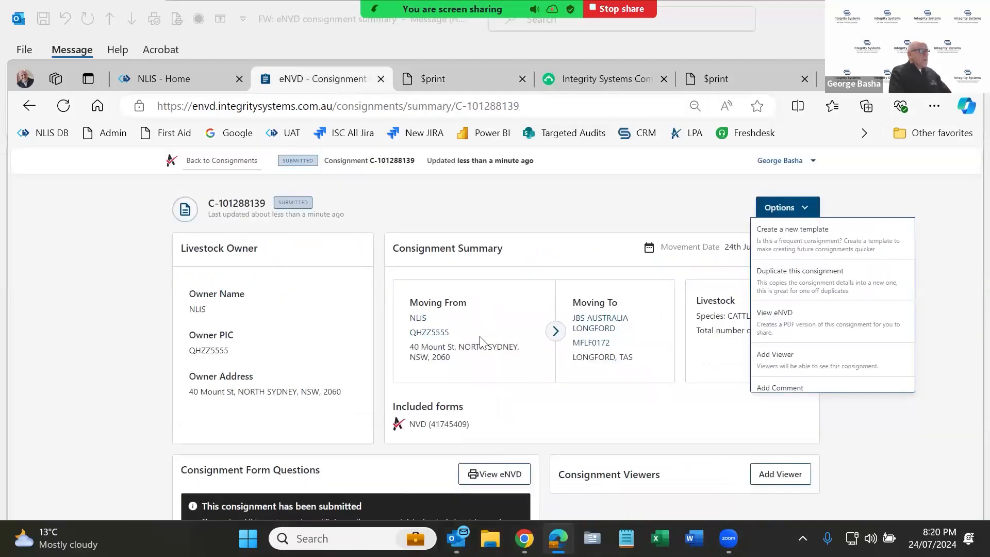
# - Close the Options list and open the Transporter section's Add transporter form for C-101288139
pyautogui.click(557, 353)
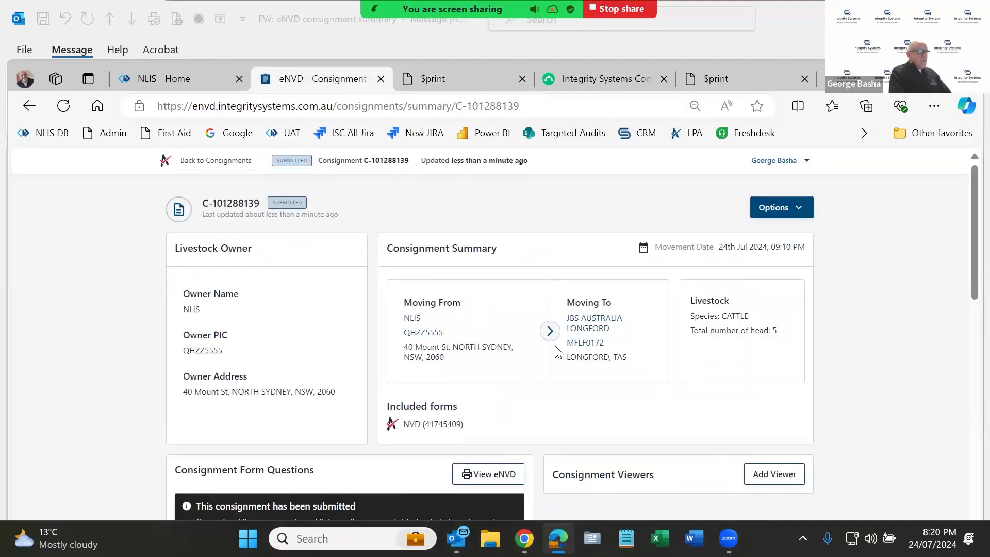
pyautogui.scroll(-5, 531, 323)
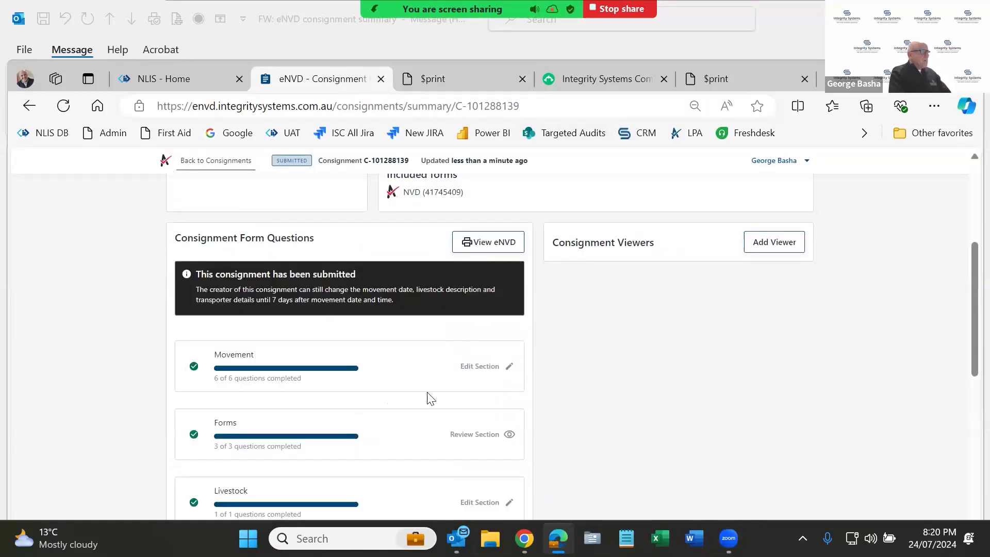
pyautogui.scroll(-5, 427, 397)
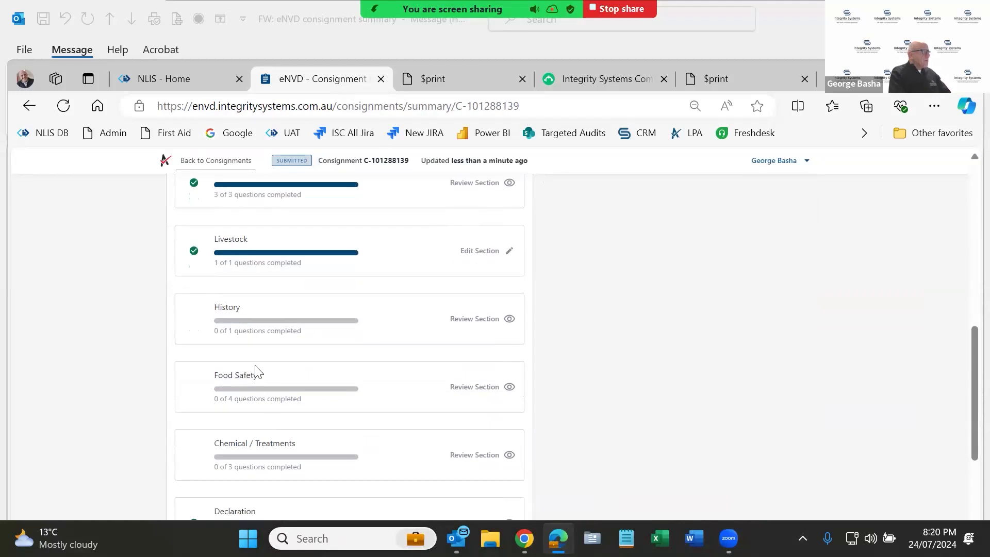
pyautogui.scroll(-2, 255, 369)
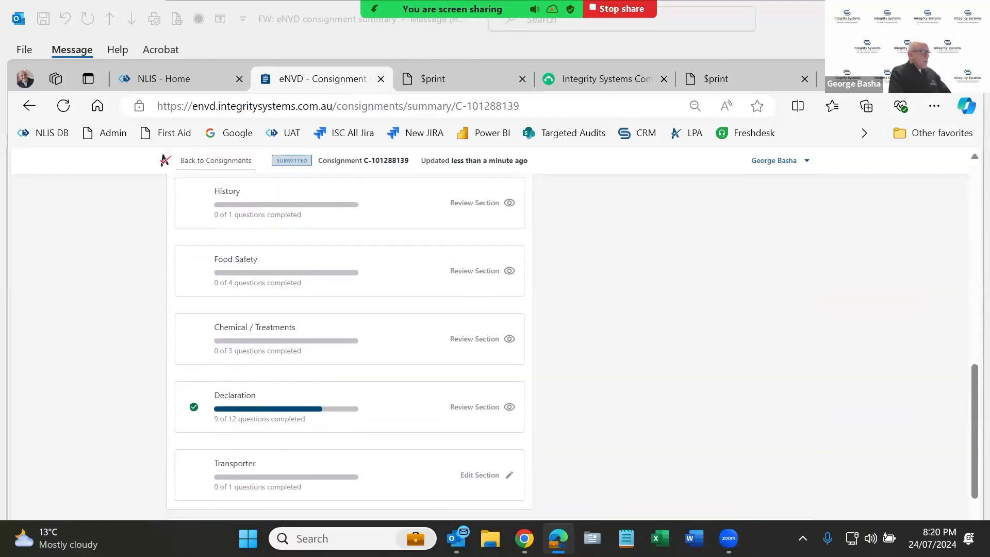
pyautogui.click(481, 474)
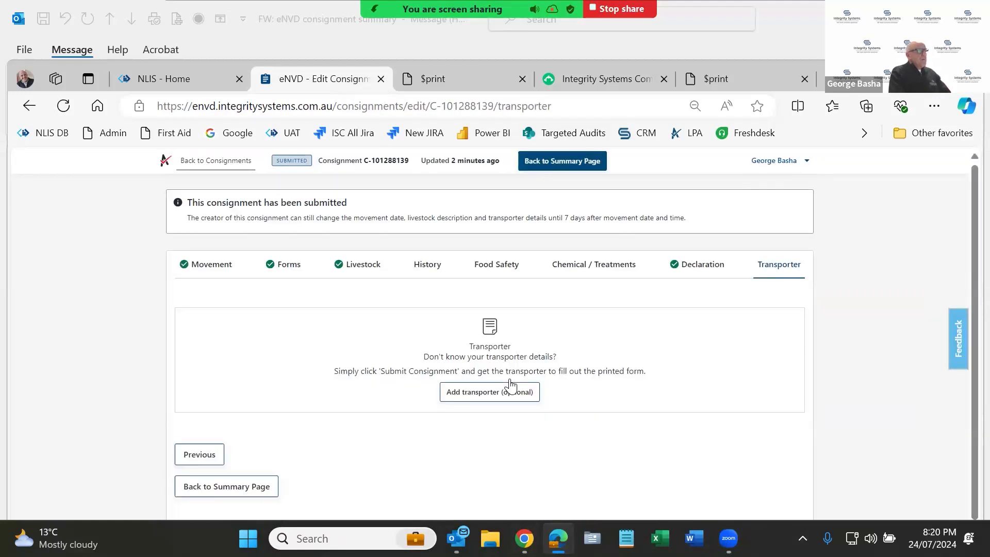
pyautogui.click(496, 393)
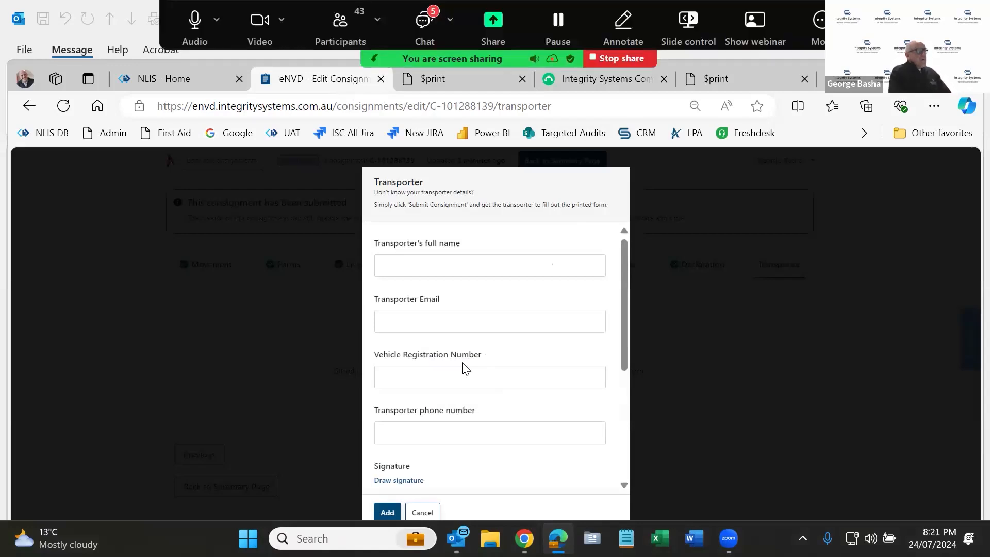
pyautogui.moveTo(462, 530)
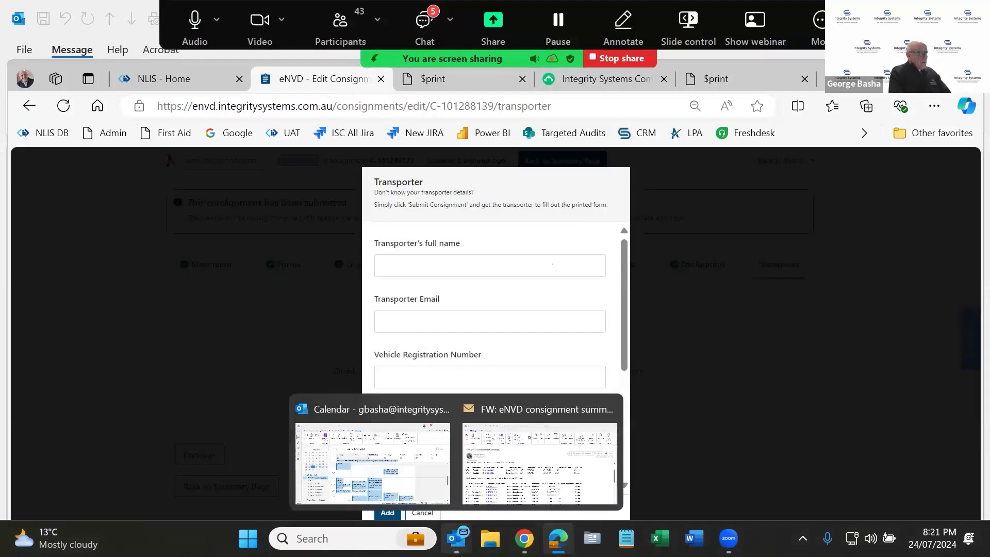
pyautogui.click(513, 477)
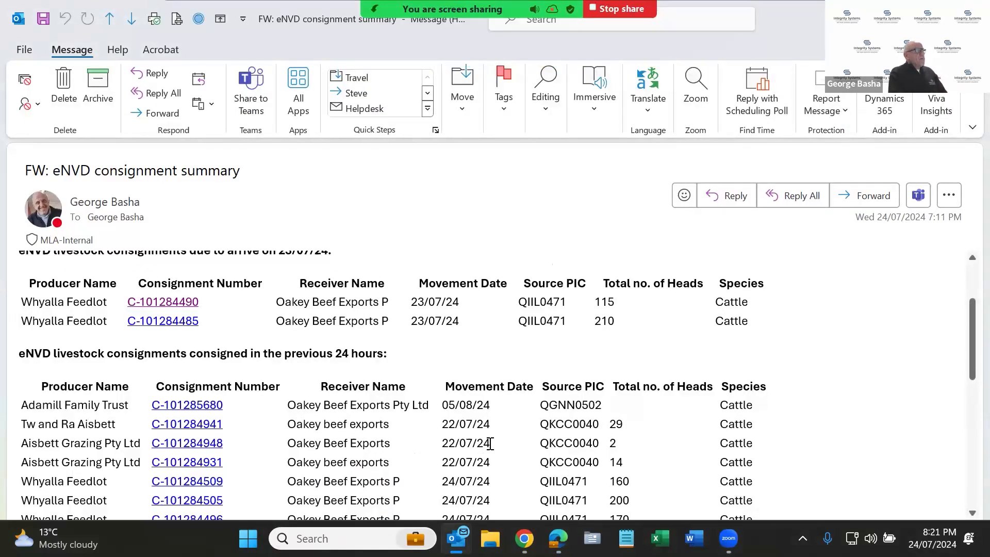
pyautogui.scroll(1, 490, 443)
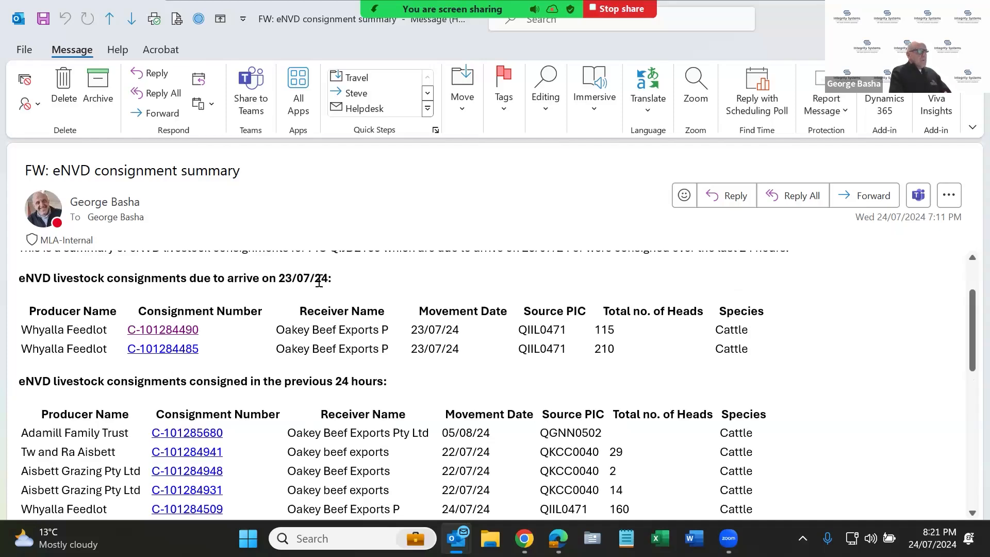
pyautogui.click(183, 332)
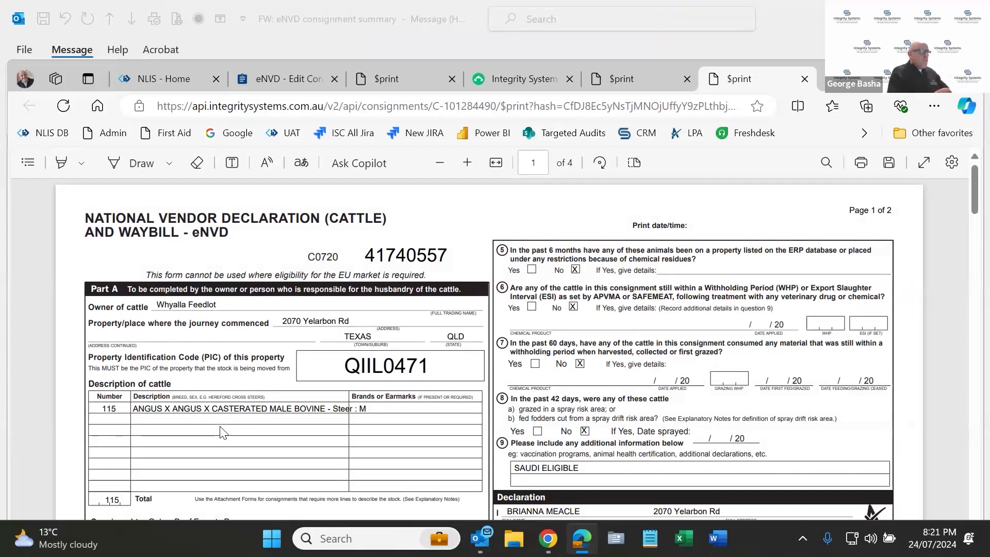
pyautogui.scroll(-1, 249, 426)
pyautogui.scroll(1, 251, 427)
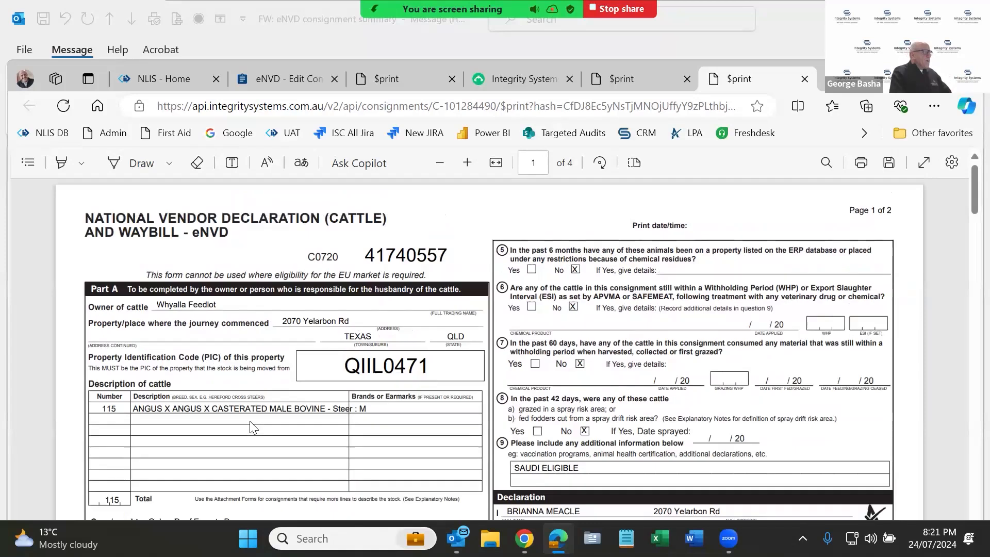